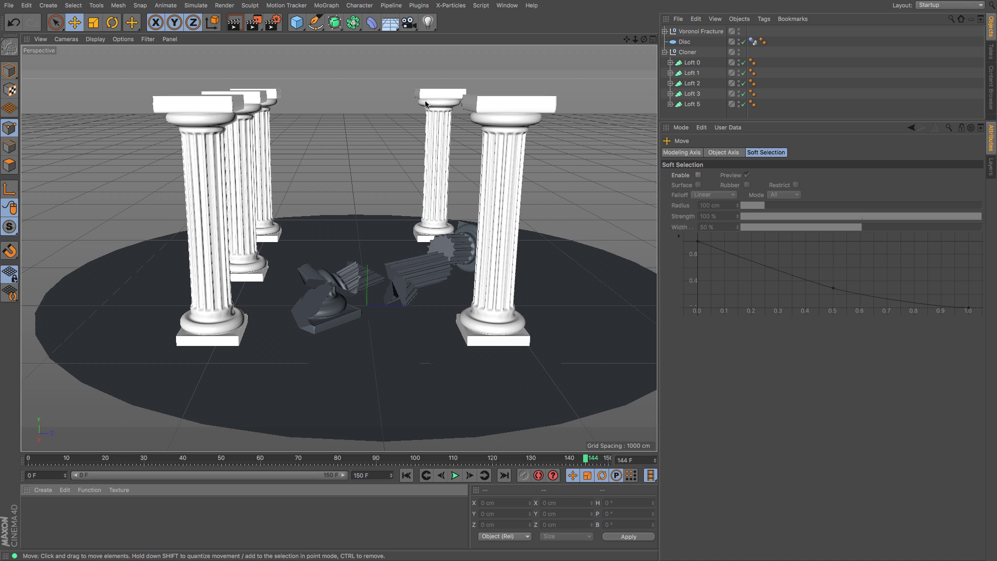
Start the Ivy Grower plugin and show its Growth settings (Ivy Size 0.01, Primary Weight 82.5%).
{"action": "left_click", "coordinate": [425, 6]}
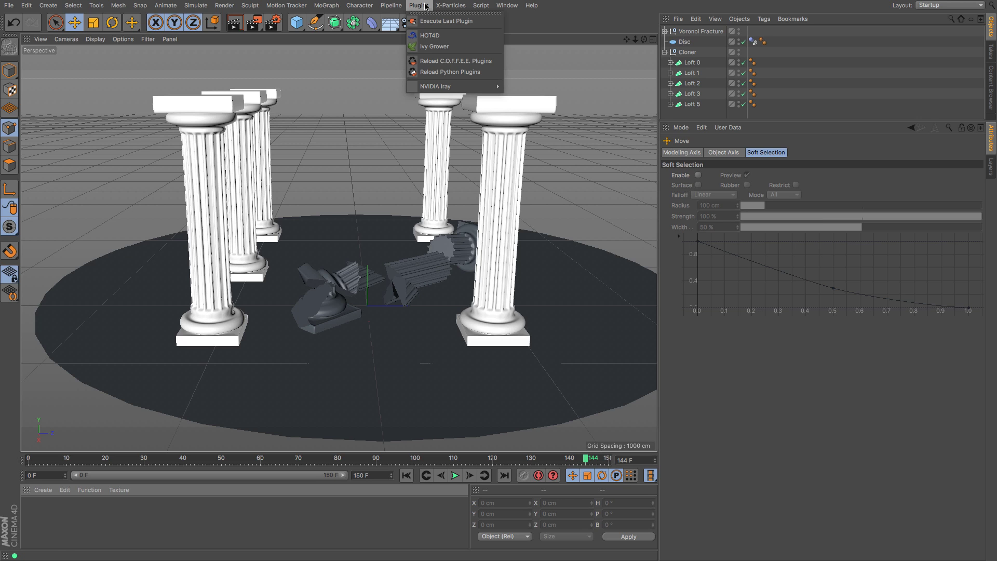
{"action": "left_click", "coordinate": [434, 46]}
{"action": "left_click", "coordinate": [702, 178]}
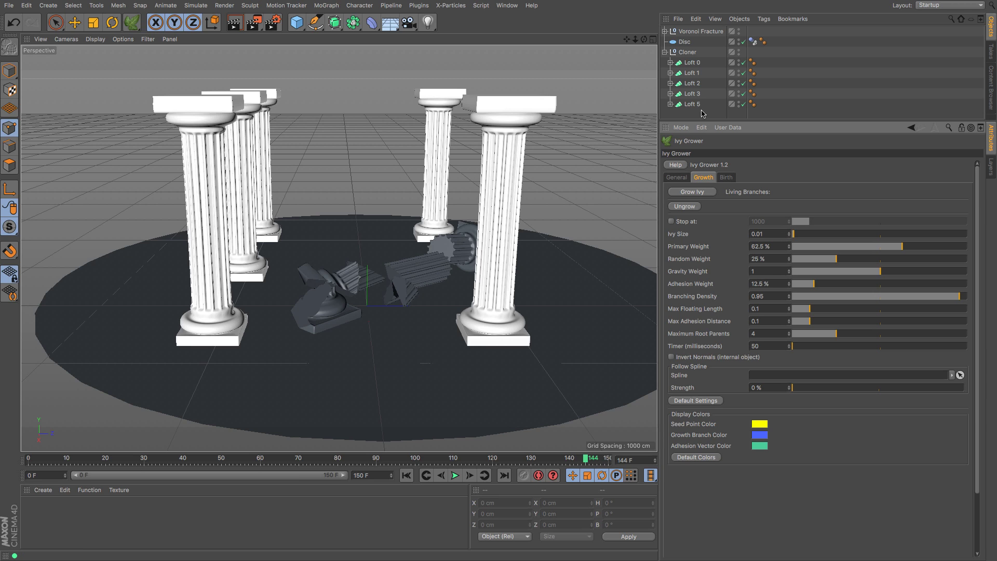
Move the Loft column objects out of the Cloner to the top level.
{"action": "left_click_drag", "start_coordinate": [702, 114], "coordinate": [684, 61]}
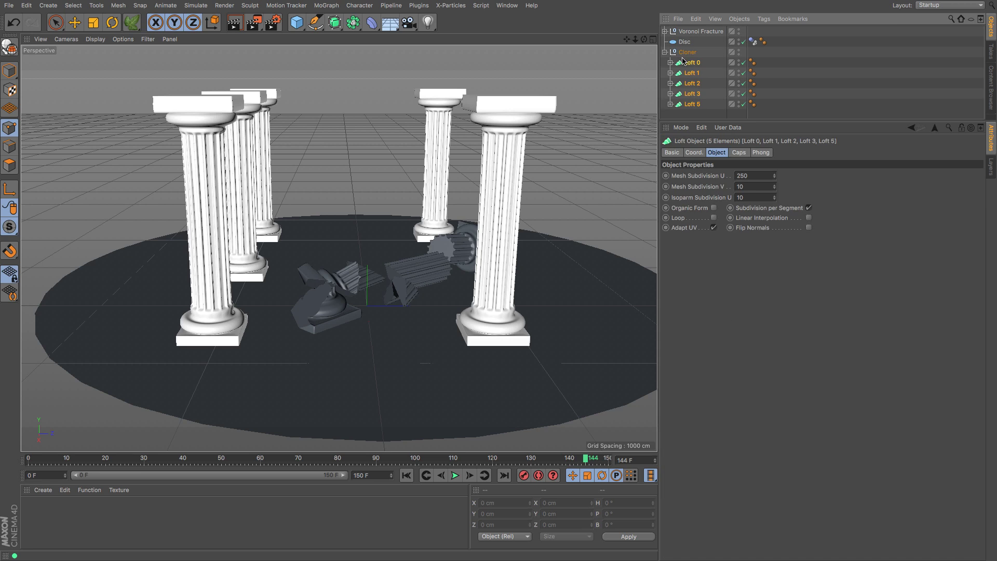
{"action": "left_click_drag", "start_coordinate": [690, 110], "coordinate": [690, 114]}
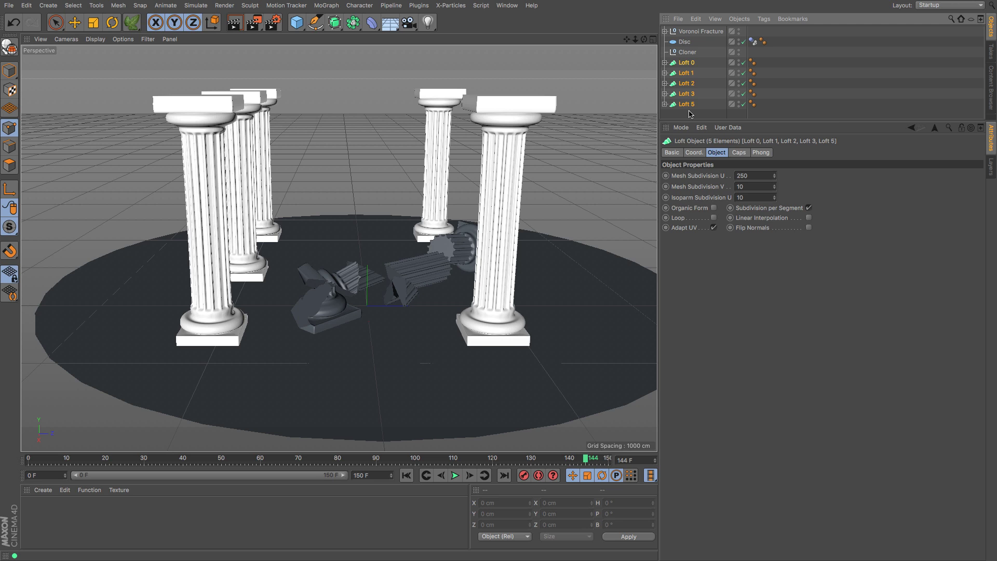
{"action": "left_click", "coordinate": [690, 114]}
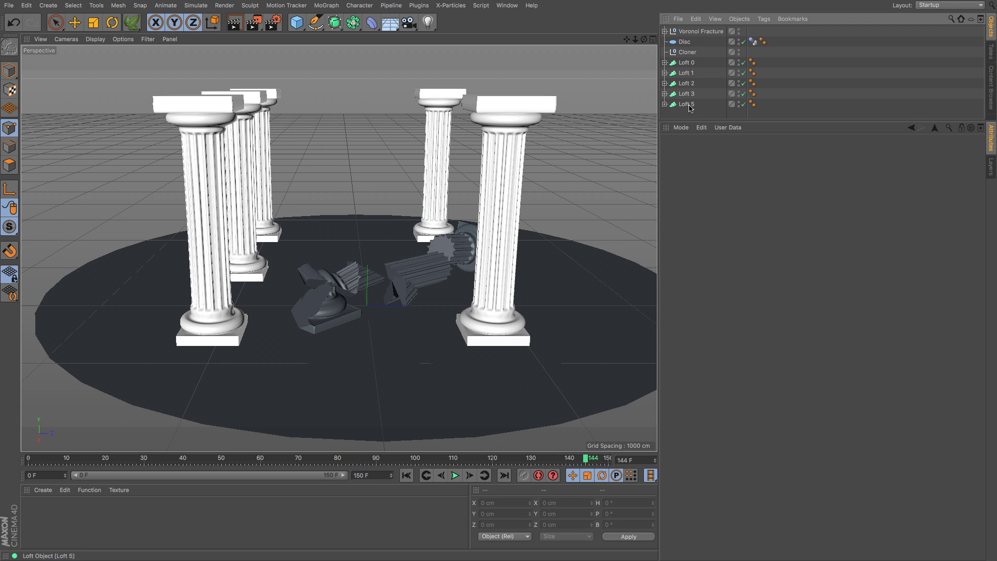
Toggle Loft 2 off and on to identify its column, then reselect the Ivy Grower.
{"action": "left_click", "coordinate": [690, 85]}
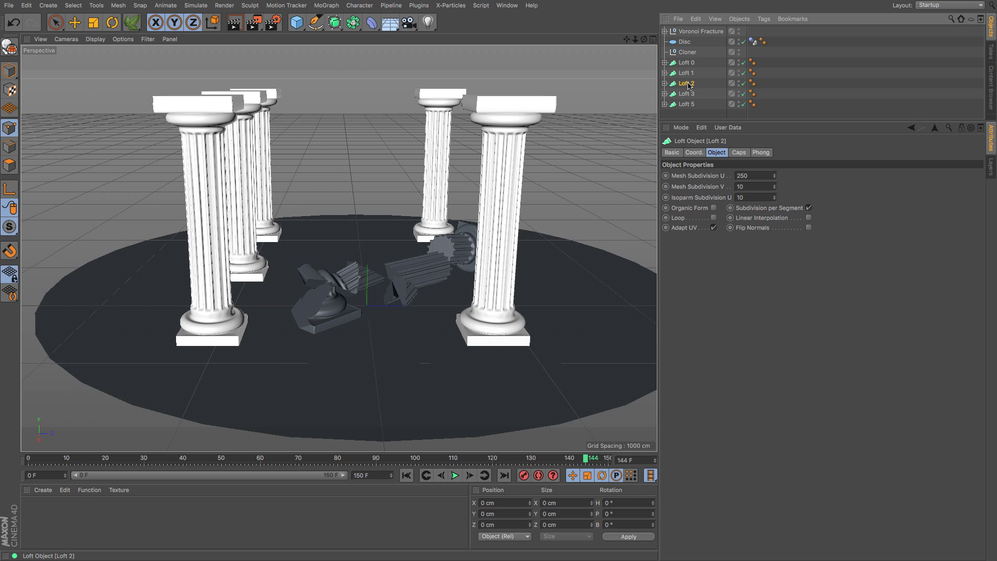
{"action": "left_click", "coordinate": [743, 84]}
{"action": "left_click", "coordinate": [743, 84]}
{"action": "left_click", "coordinate": [131, 26]}
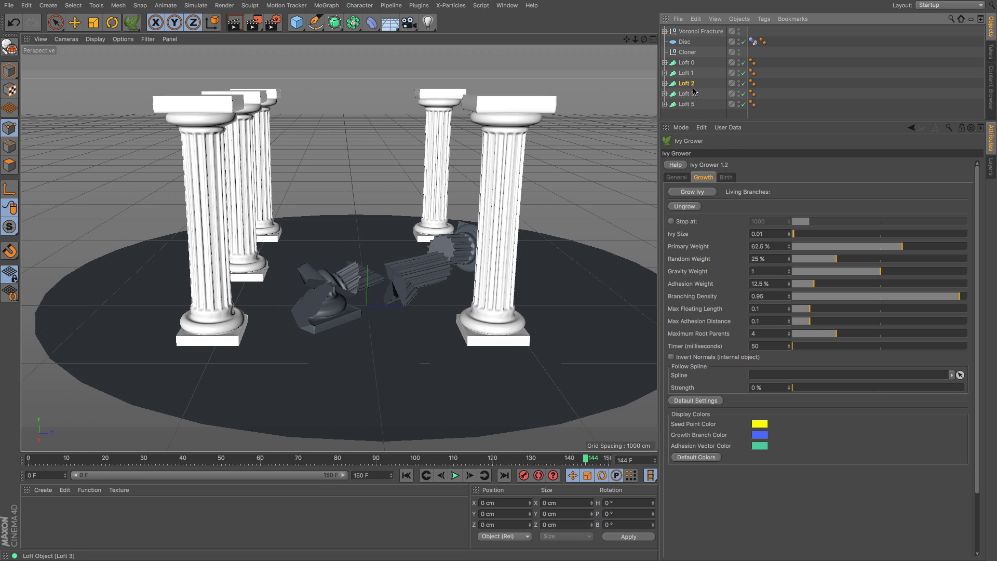
Seed ivy on the front-left column base, reset to defaults, and test-grow it at Ivy Size 0.001.
{"action": "left_click", "coordinate": [226, 342]}
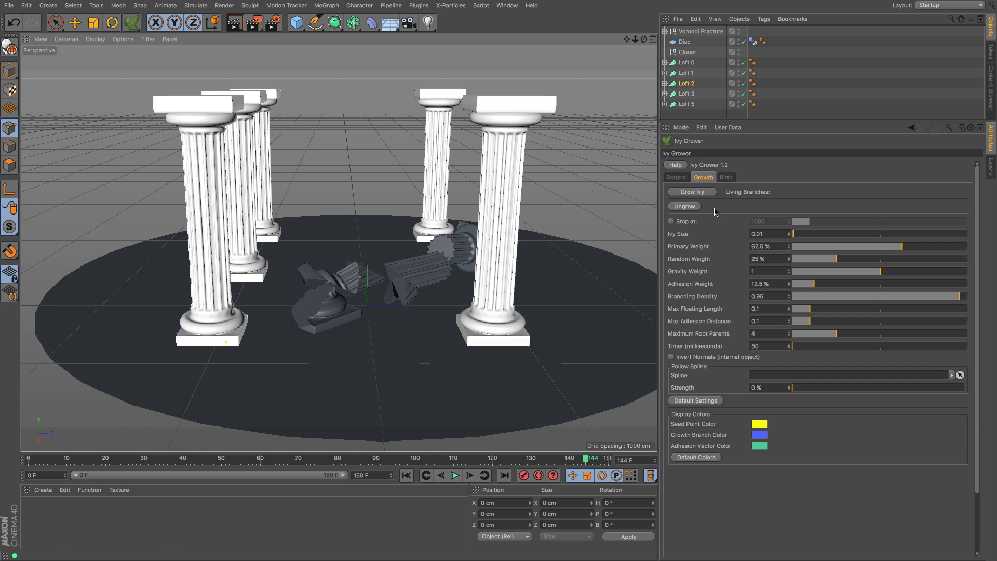
{"action": "left_click", "coordinate": [706, 401]}
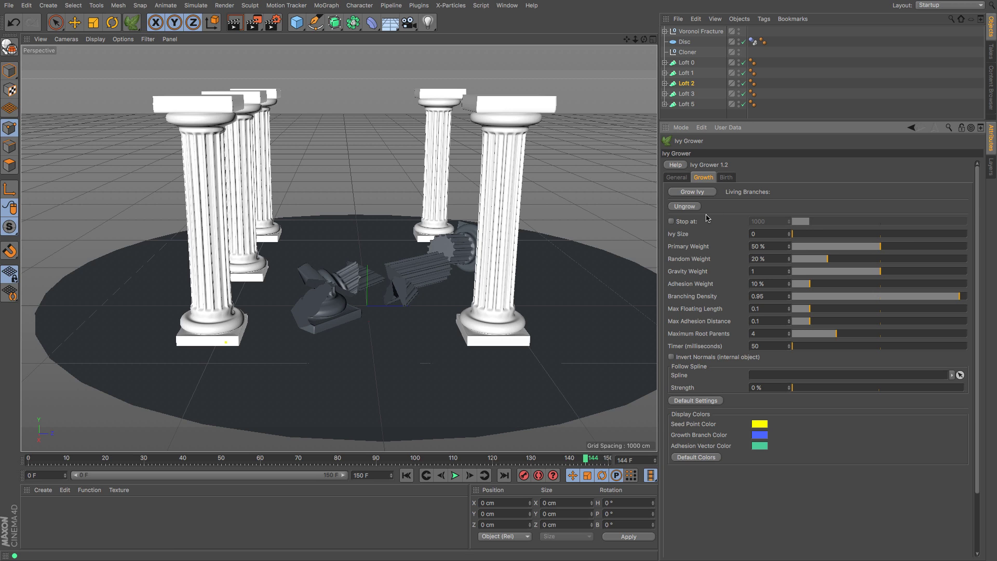
{"action": "left_click", "coordinate": [691, 192]}
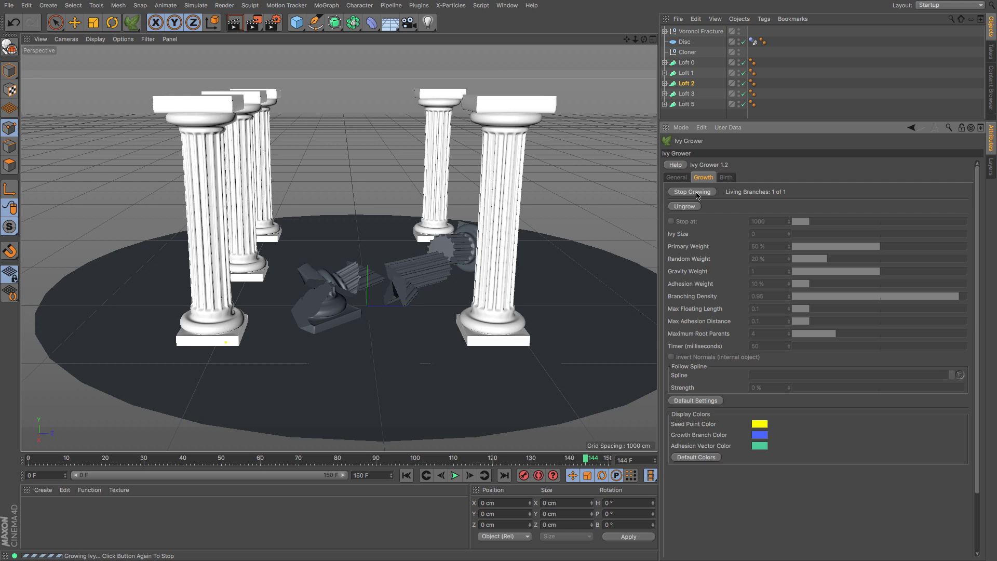
{"action": "left_click", "coordinate": [696, 193]}
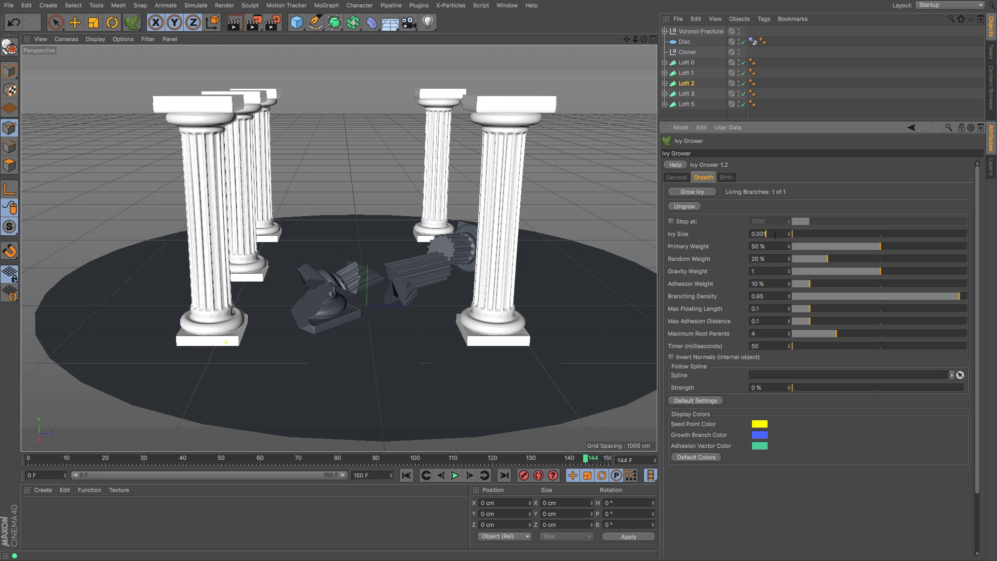
{"action": "left_click", "coordinate": [690, 192]}
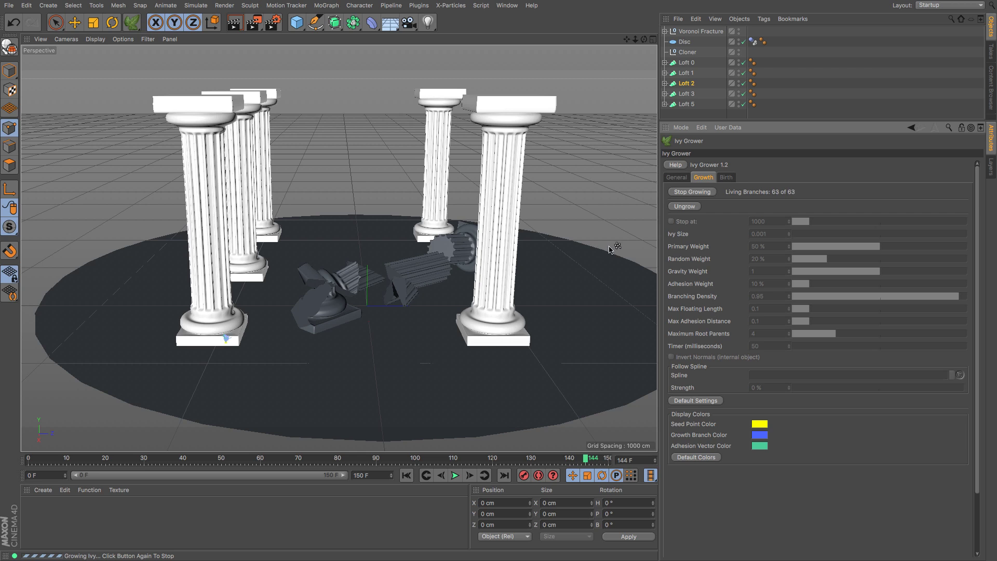
{"action": "left_click", "coordinate": [692, 192]}
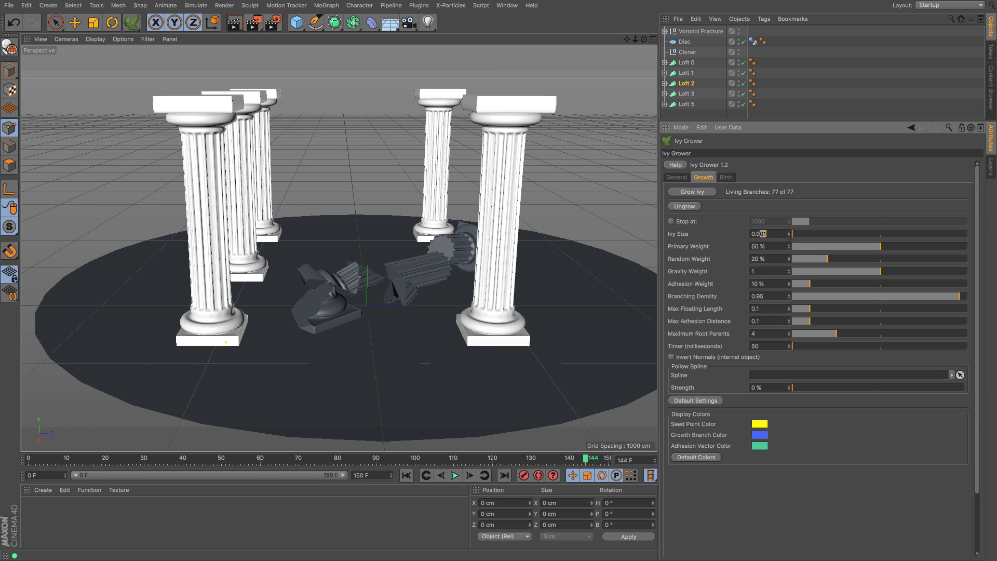
Grow ivy at Ivy Size 0.02 up the front-left column, stopping at 248 living branches.
{"action": "type", "text": "1"}
{"action": "type", "text": "2"}
{"action": "left_click", "coordinate": [706, 196]}
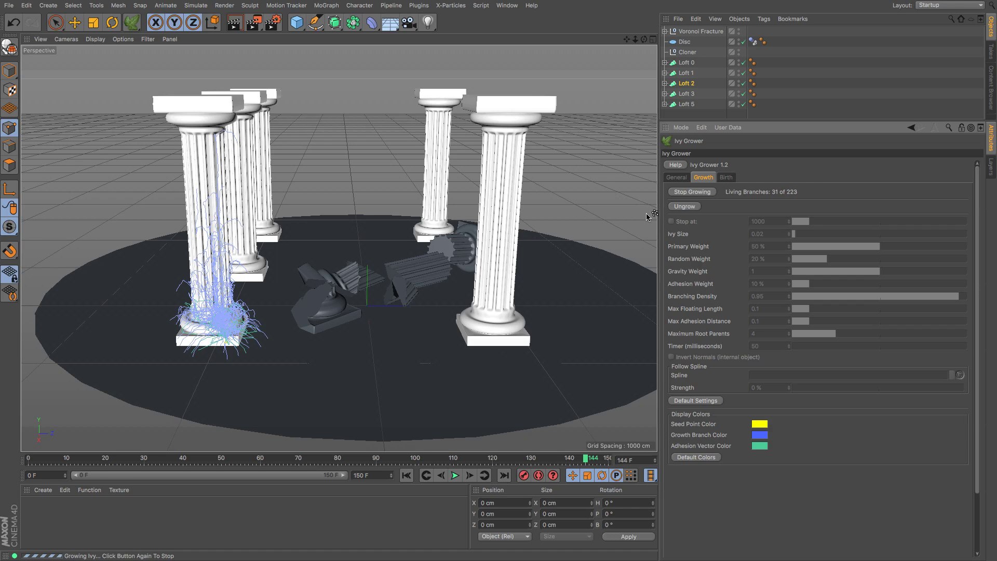
{"action": "left_click", "coordinate": [696, 192]}
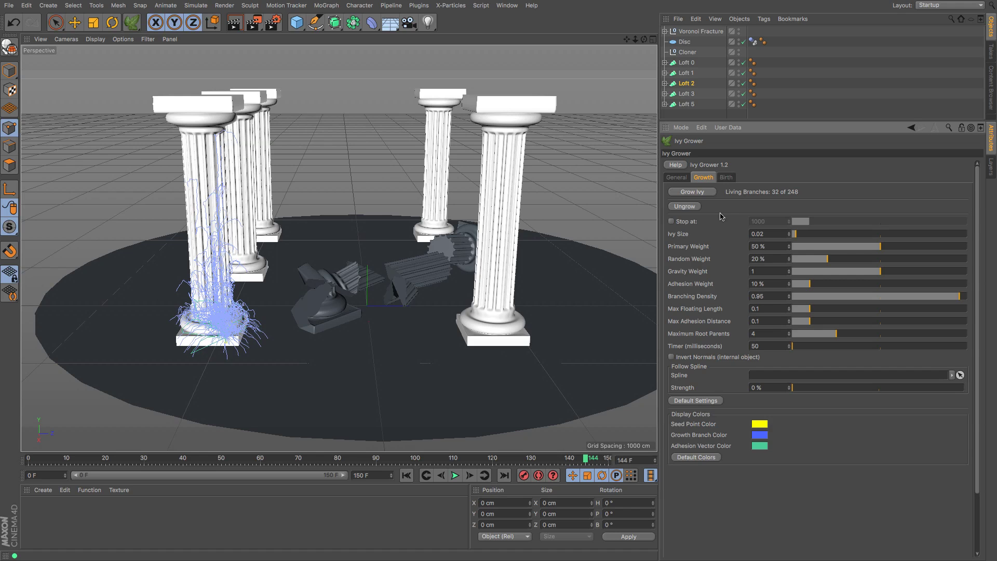
Generate the ivy mesh, then regenerate with Branch Size 0.093, Leaf Size 1 and Leaf Density 0.323.
{"action": "left_click", "coordinate": [725, 179]}
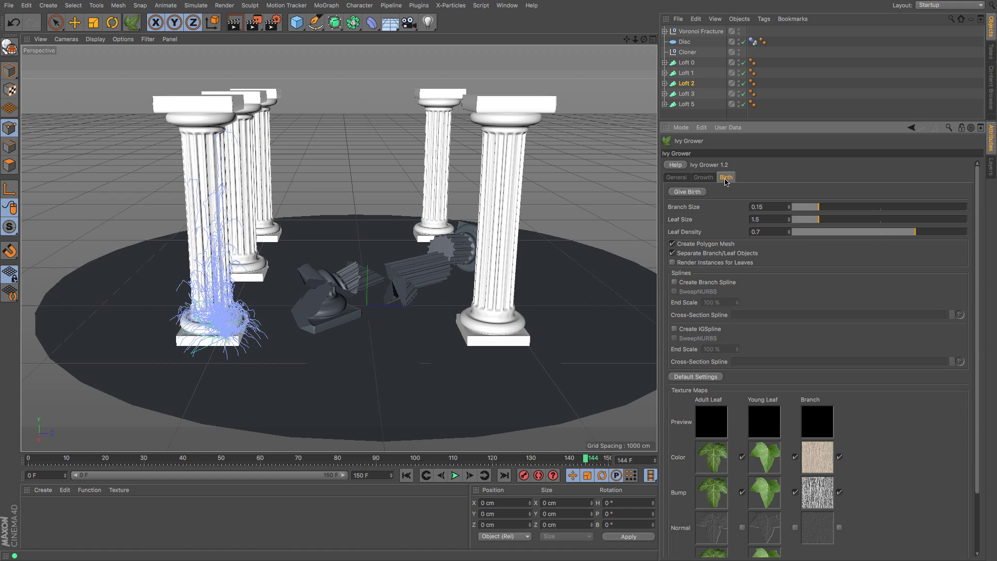
{"action": "left_click", "coordinate": [687, 191]}
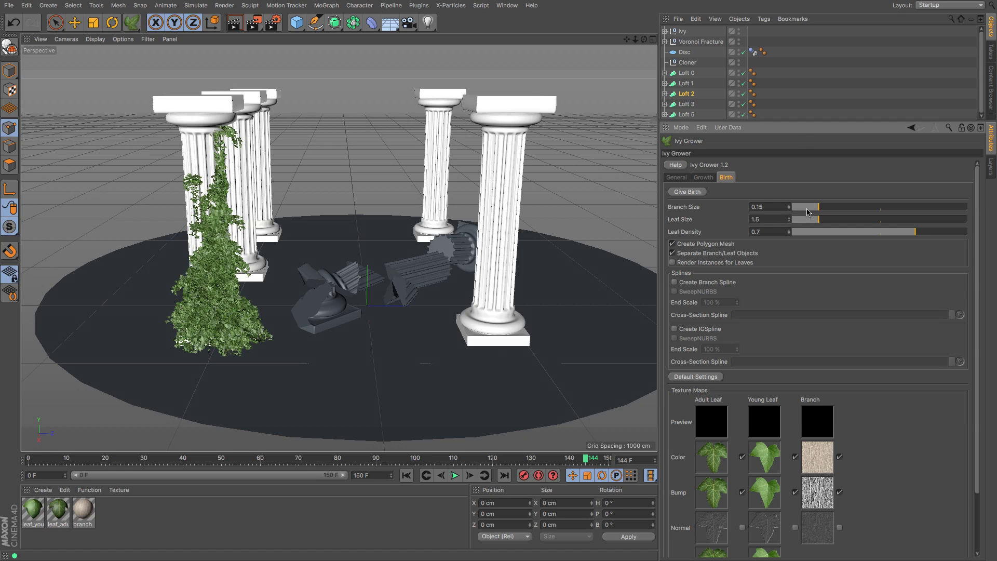
{"action": "left_click_drag", "start_coordinate": [812, 209], "coordinate": [808, 208]}
{"action": "key", "text": "Return"}
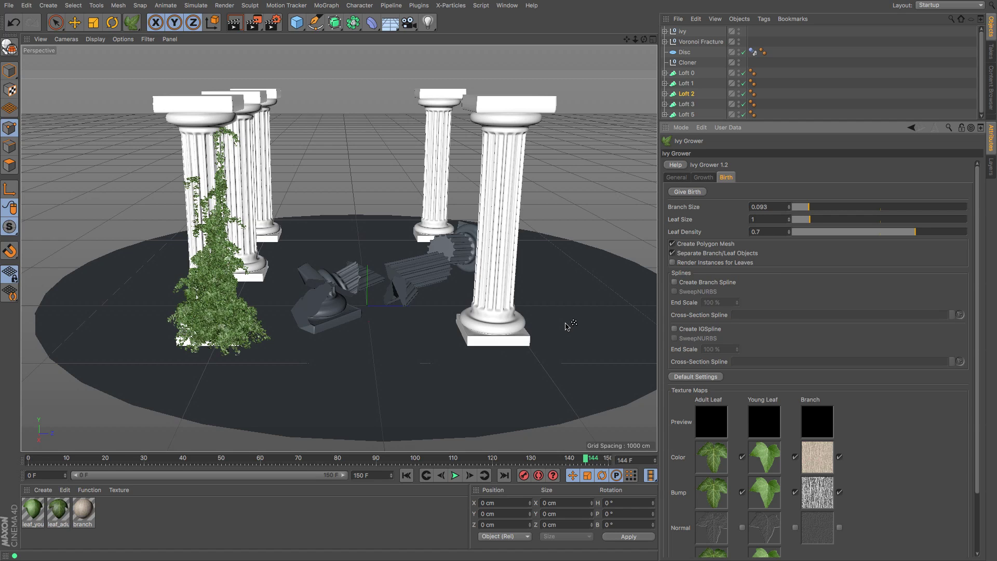
{"action": "left_click_drag", "start_coordinate": [920, 233], "coordinate": [845, 237]}
{"action": "left_click", "coordinate": [686, 191]}
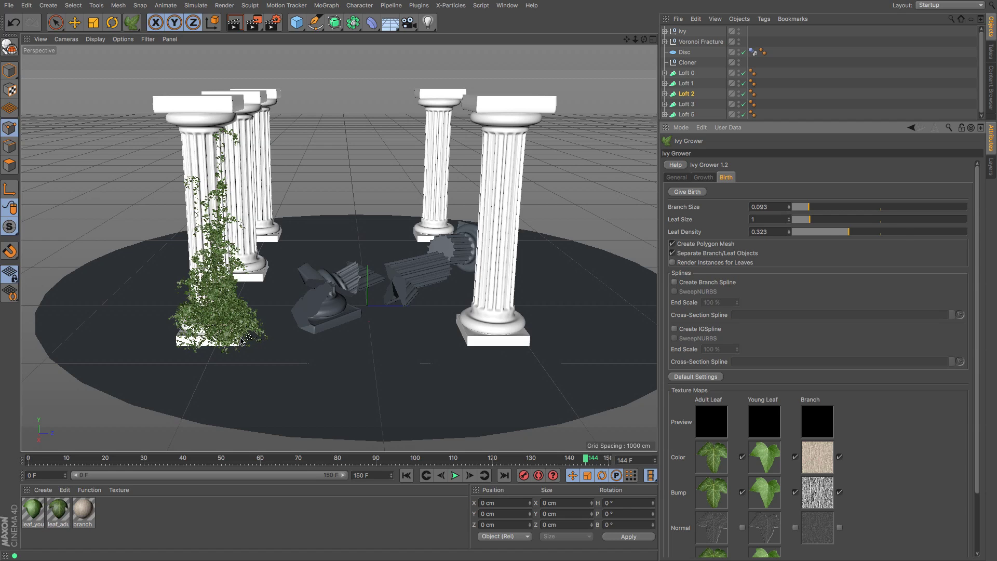
Try Leaf Density 1 and 0.102, then regenerate the leafy mesh at 0.503.
{"action": "left_click_drag", "start_coordinate": [896, 235], "coordinate": [969, 232]}
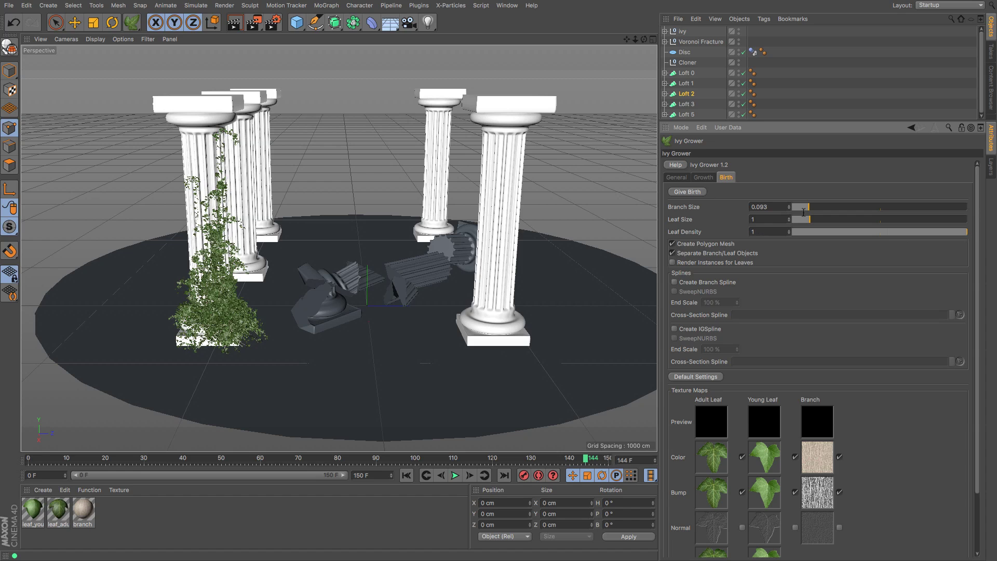
{"action": "left_click", "coordinate": [686, 193]}
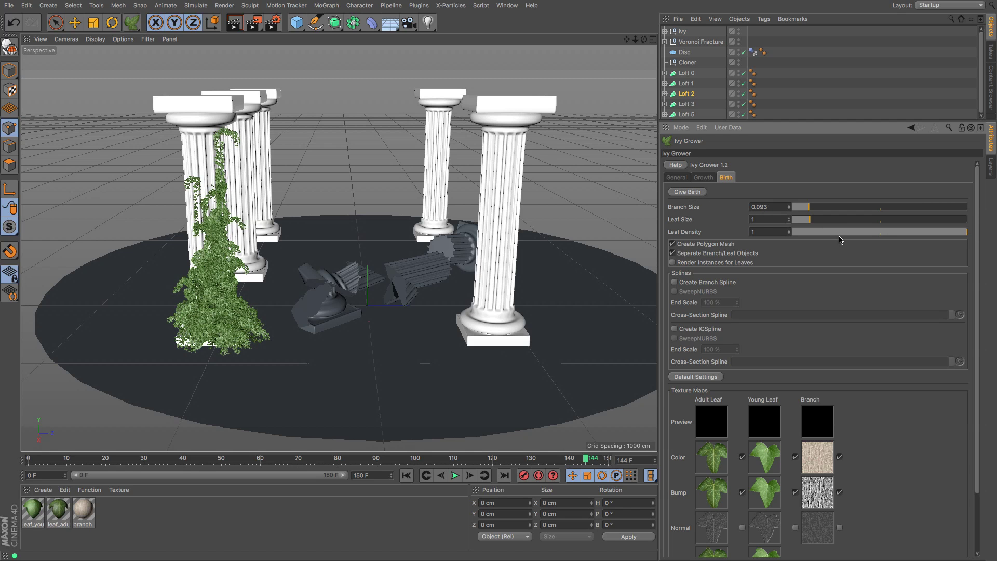
{"action": "left_click", "coordinate": [809, 232]}
{"action": "left_click", "coordinate": [686, 191]}
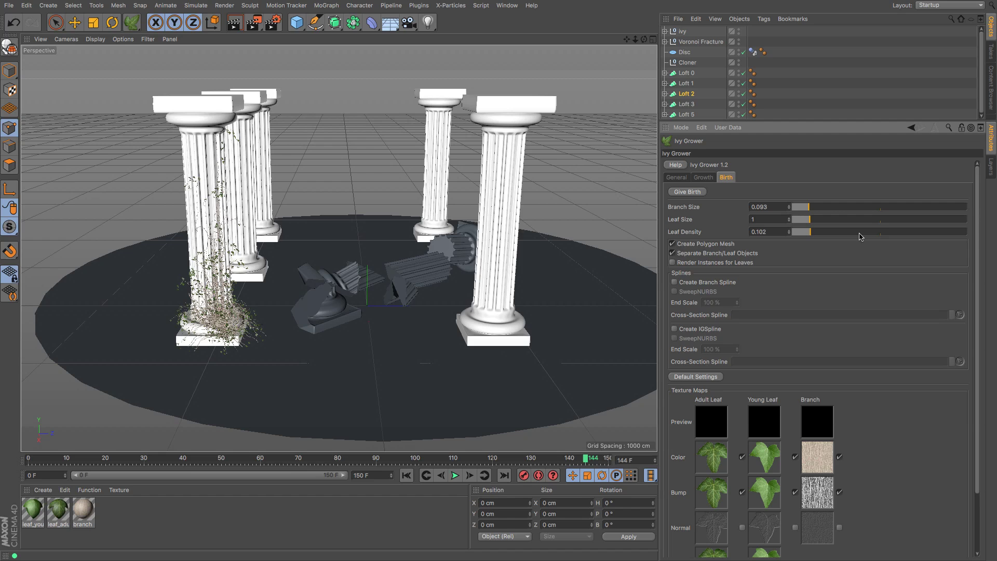
{"action": "left_click", "coordinate": [880, 232]}
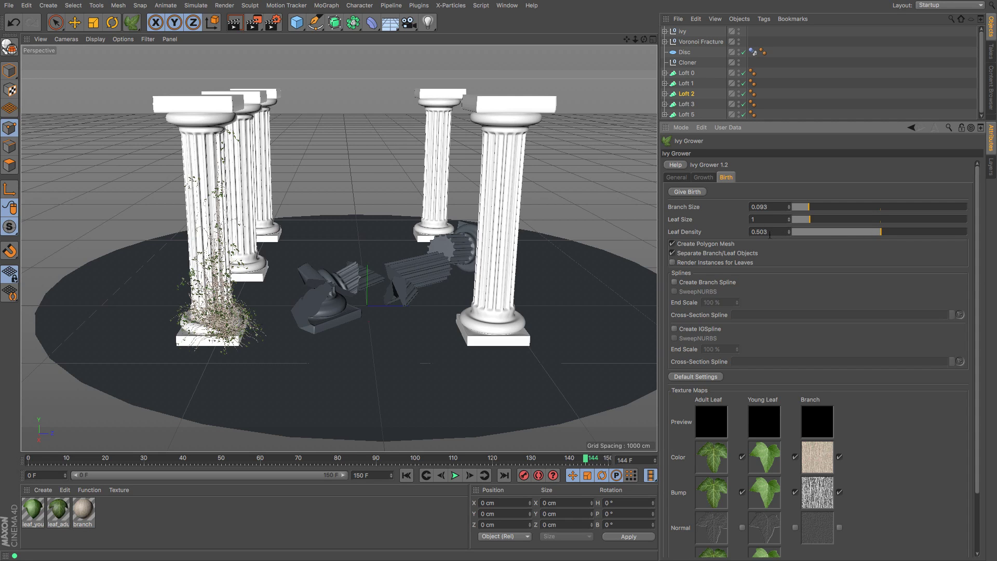
{"action": "left_click", "coordinate": [686, 192]}
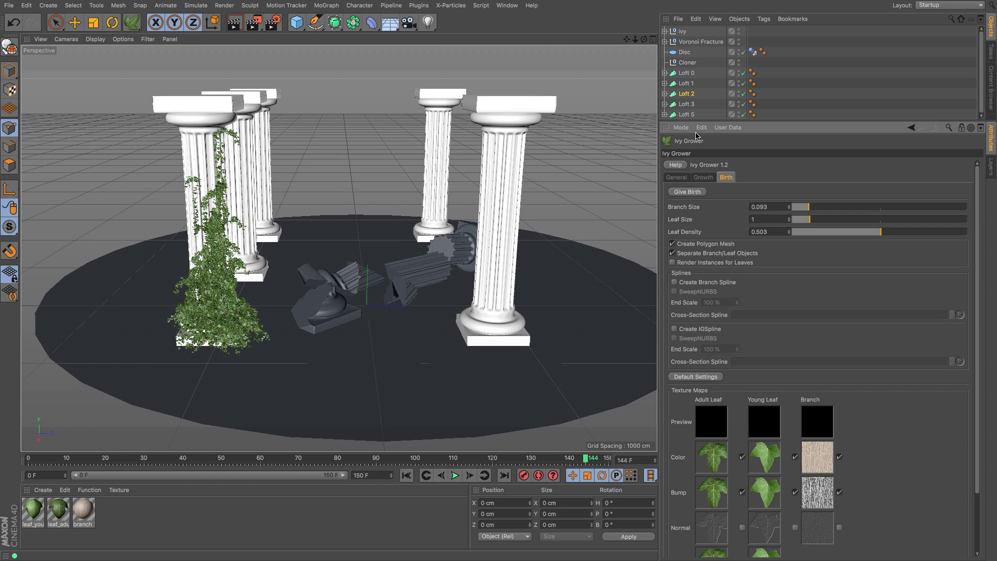
Add an Ivy Grower to the Loft 5 column.
{"action": "left_click", "coordinate": [685, 115]}
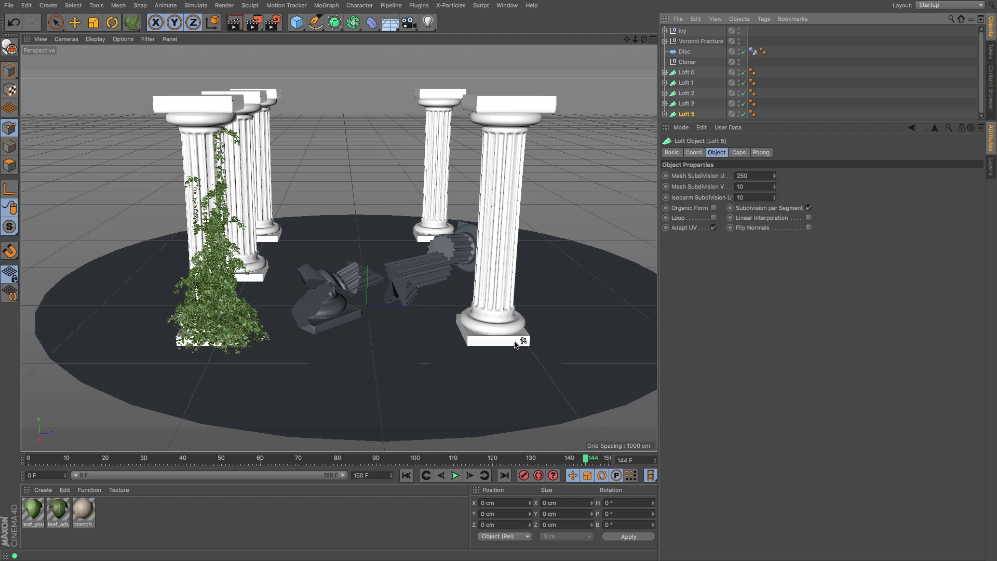
{"action": "left_click_drag", "start_coordinate": [643, 41], "coordinate": [619, 102]}
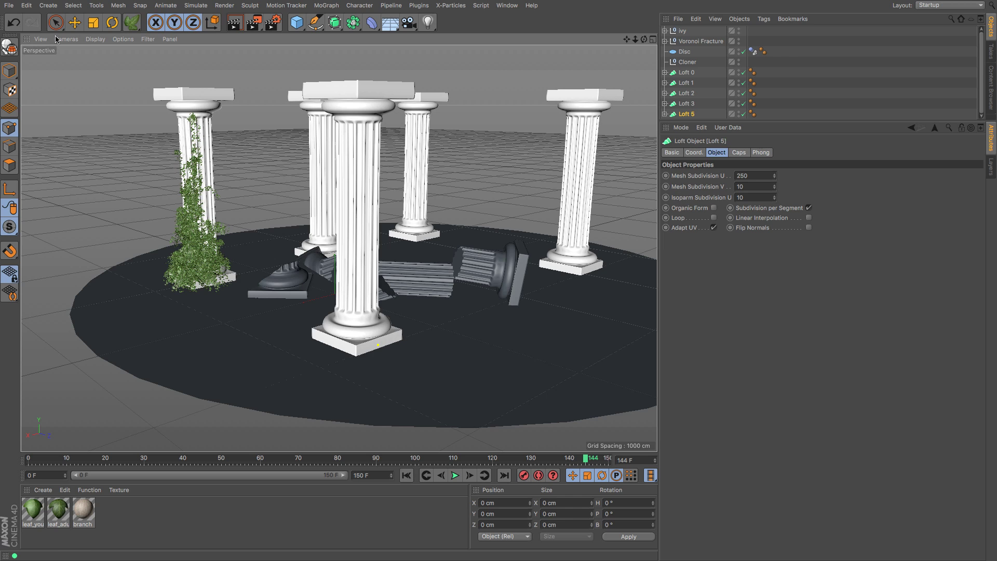
{"action": "left_click", "coordinate": [132, 22]}
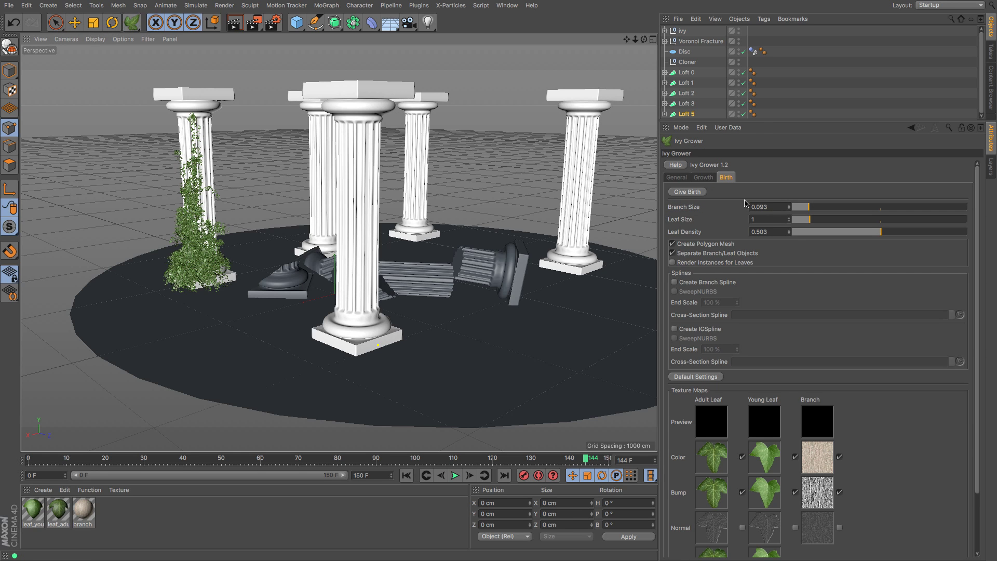
Grow ivy up the front-center column's base to 157 branches and generate its leafy mesh.
{"action": "left_click", "coordinate": [702, 177]}
{"action": "left_click", "coordinate": [691, 192]}
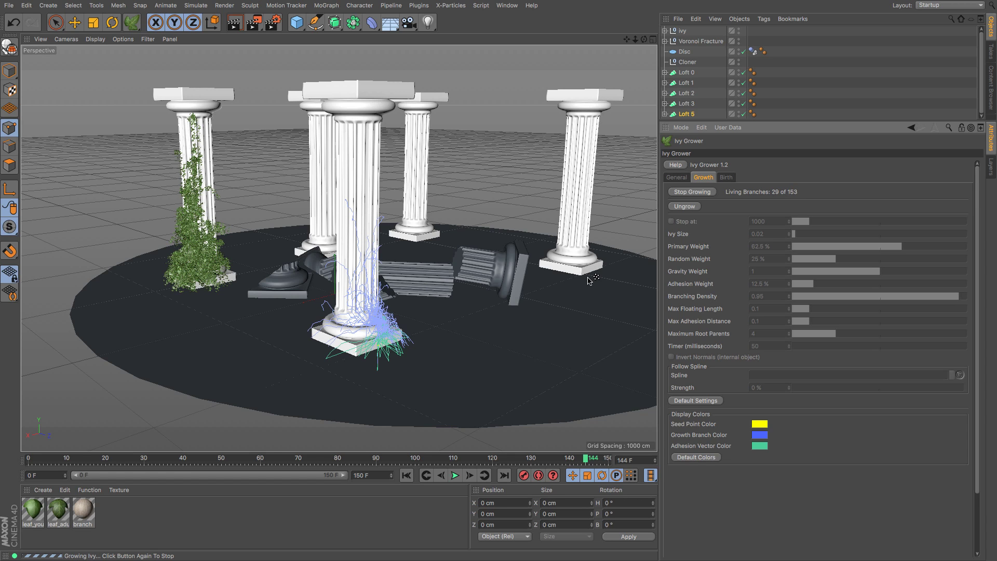
{"action": "left_click", "coordinate": [695, 192]}
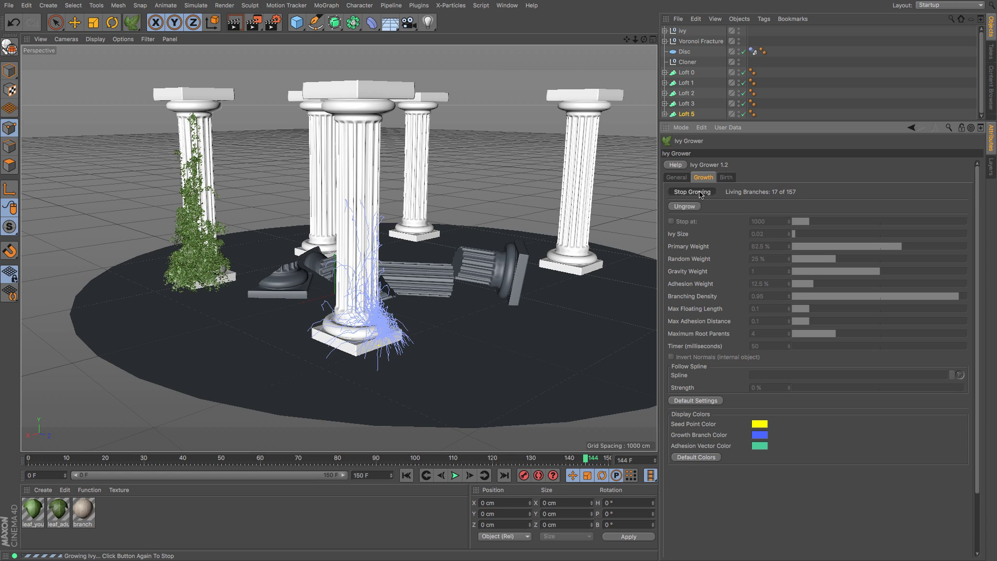
{"action": "left_click", "coordinate": [725, 178]}
{"action": "left_click", "coordinate": [696, 191]}
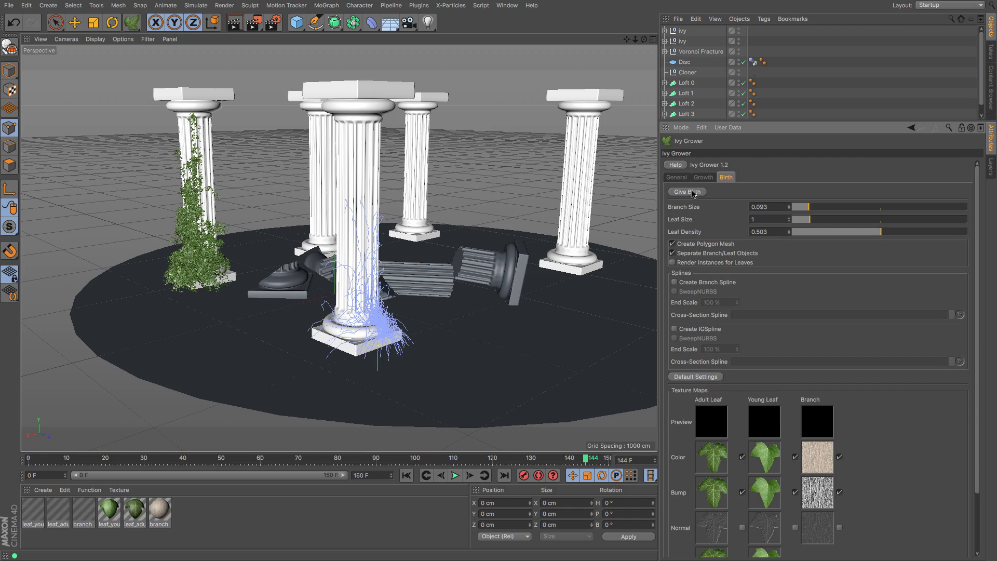
Grow a third ivy up another column's shaft, orbiting to watch it climb toward the capital.
{"action": "left_click_drag", "start_coordinate": [644, 39], "coordinate": [493, 80]}
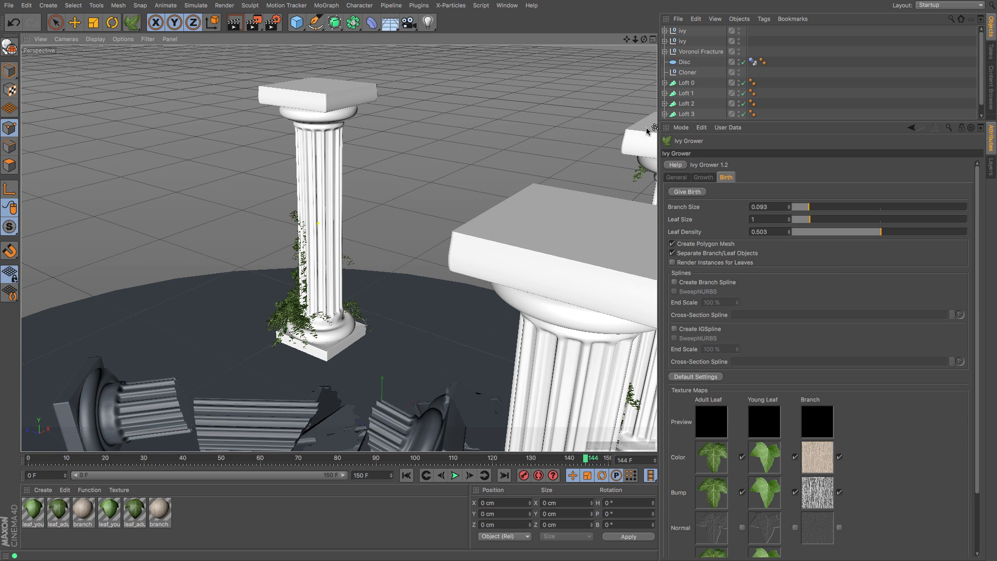
{"action": "left_click", "coordinate": [704, 178]}
{"action": "left_click", "coordinate": [692, 193]}
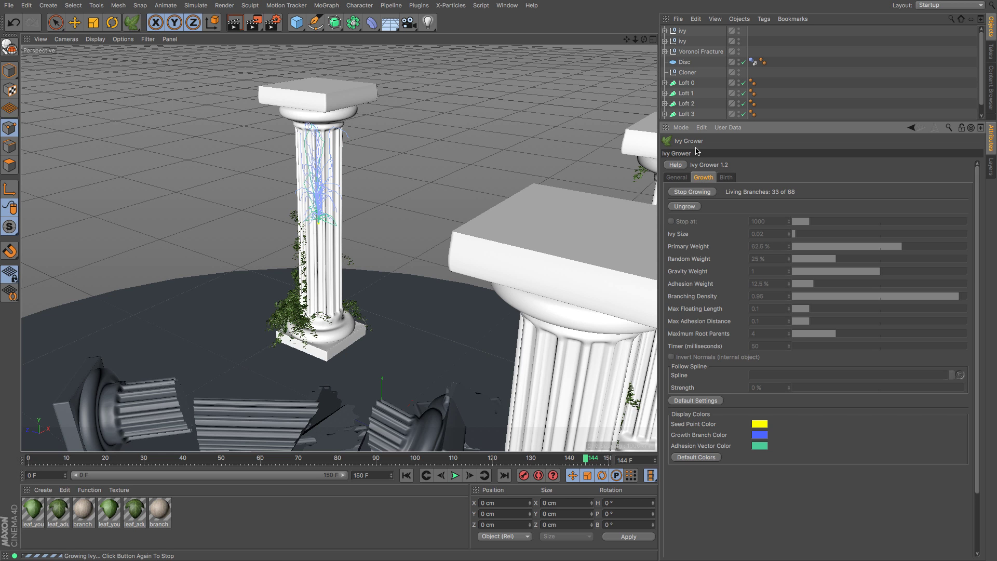
{"action": "left_click_drag", "start_coordinate": [644, 41], "coordinate": [645, 45]}
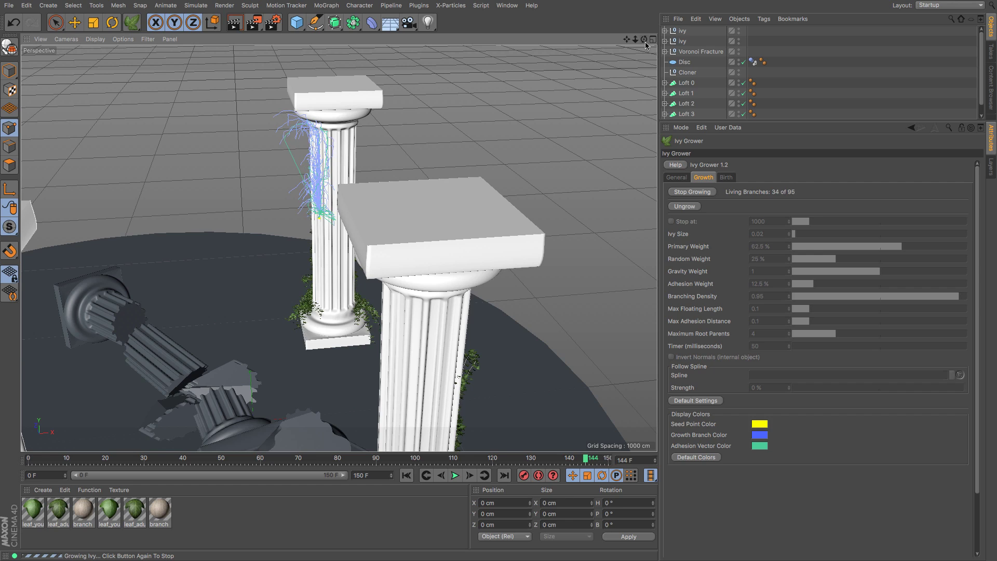
{"action": "left_click_drag", "start_coordinate": [646, 46], "coordinate": [650, 58]}
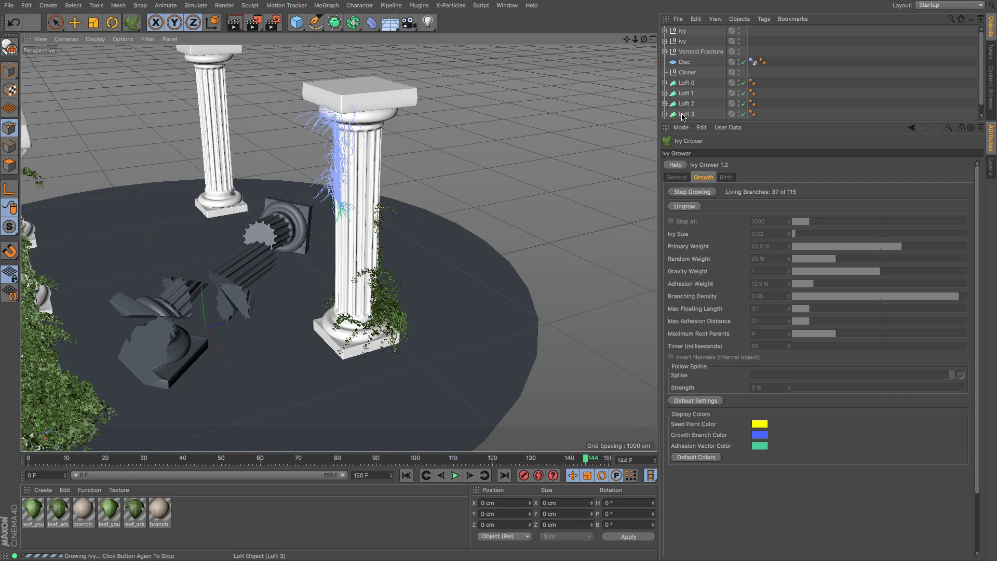
Stop the third ivy, generate its leafy mesh, and select the new Ivy object.
{"action": "left_click", "coordinate": [707, 193]}
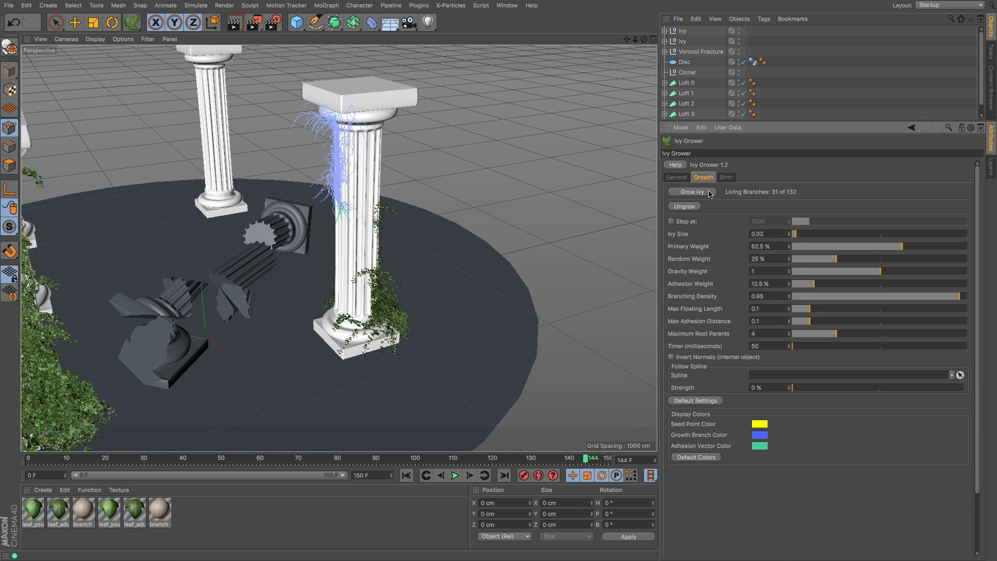
{"action": "left_click", "coordinate": [727, 178]}
{"action": "left_click", "coordinate": [695, 193]}
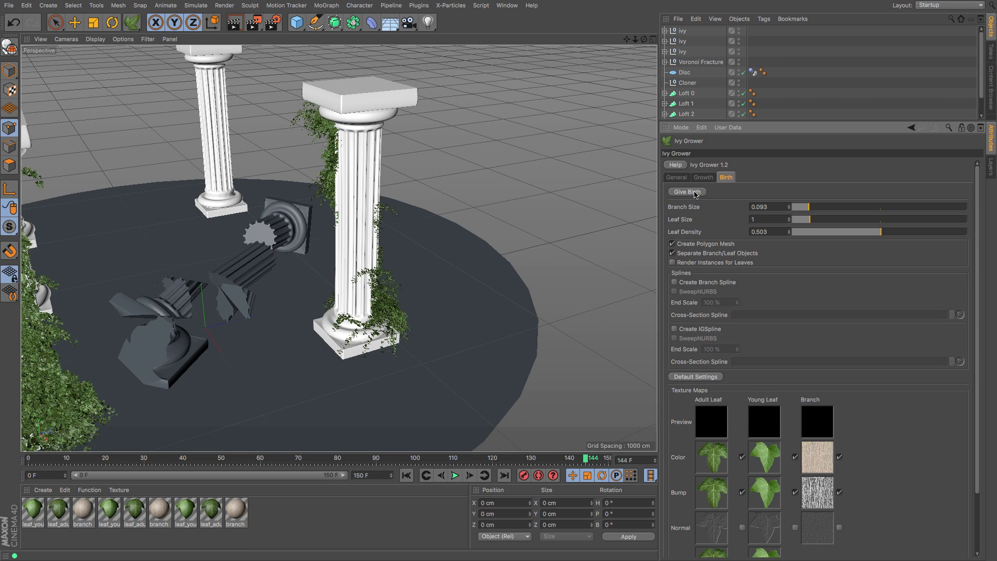
{"action": "left_click_drag", "start_coordinate": [643, 39], "coordinate": [579, 47]}
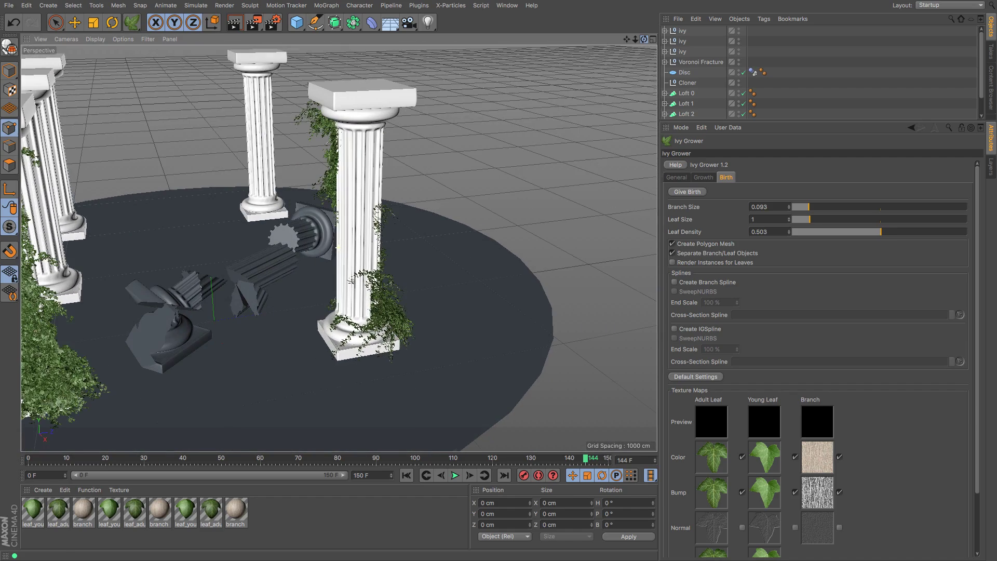
{"action": "left_click", "coordinate": [683, 32]}
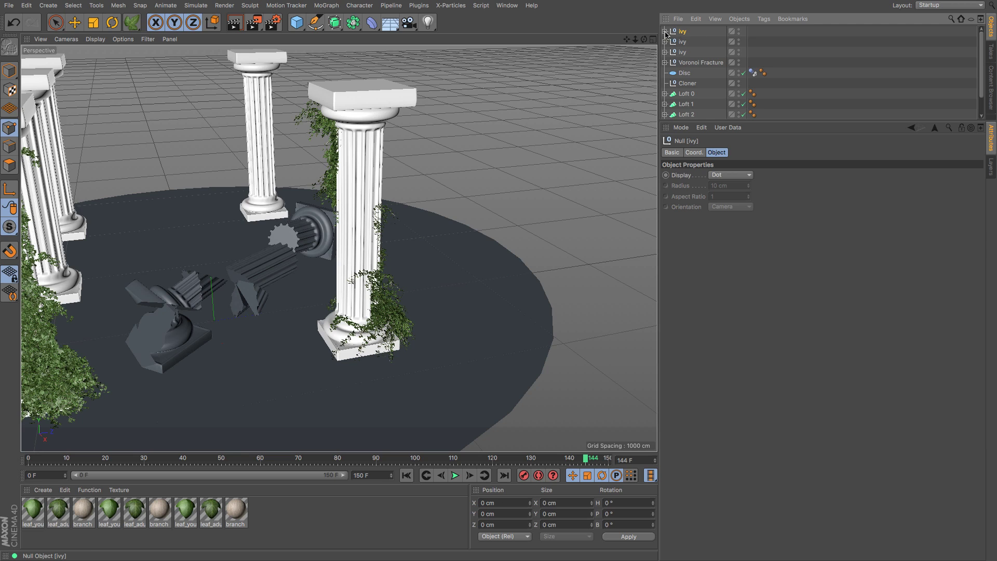
Expand the newest Ivy object and inspect its branches, leaf_adult and leaf_young parts.
{"action": "left_click", "coordinate": [665, 32]}
{"action": "left_click", "coordinate": [695, 42]}
{"action": "left_click", "coordinate": [695, 52]}
{"action": "left_click", "coordinate": [695, 63]}
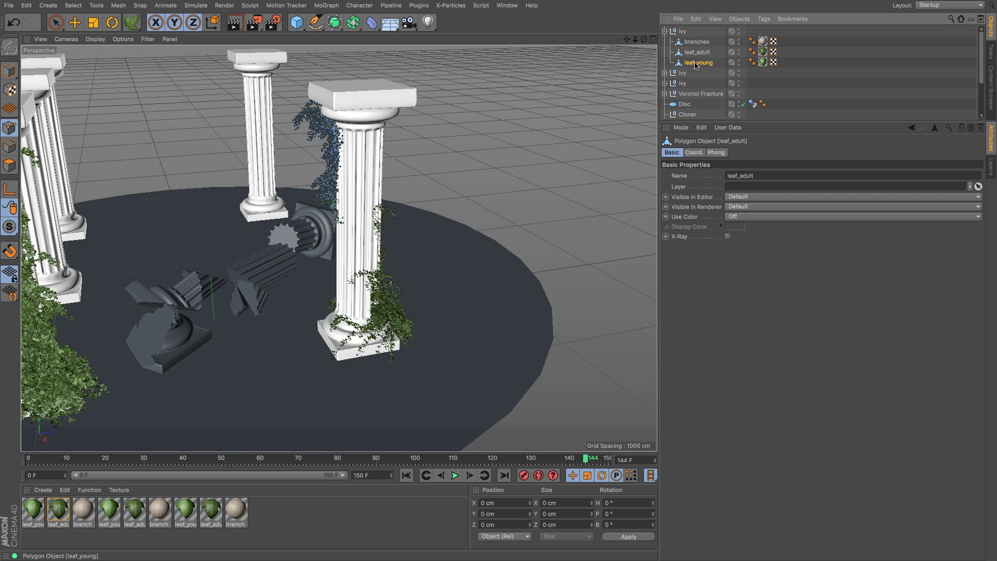
{"action": "left_click", "coordinate": [682, 31]}
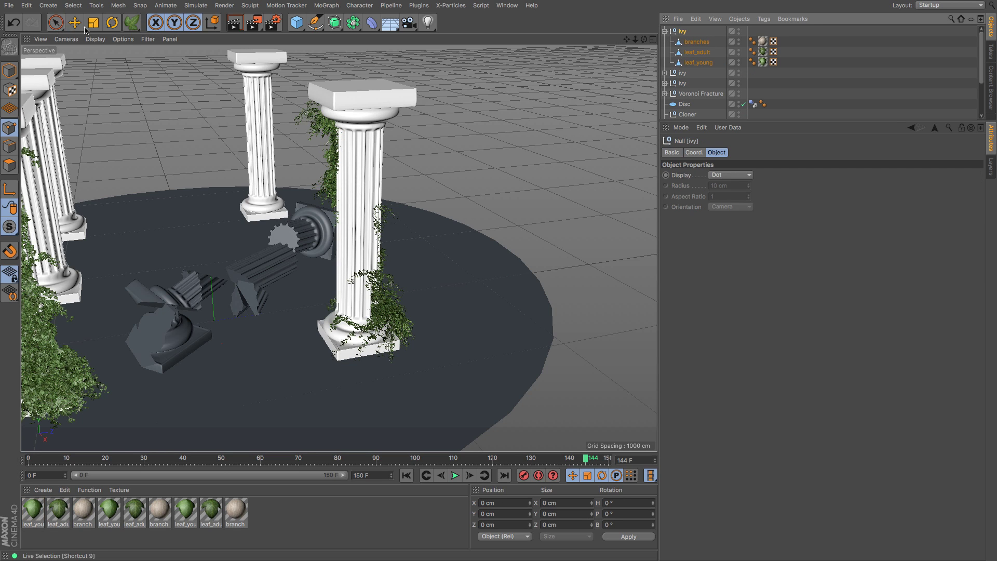
Lower the Ivy object down the column to X -5.582, Y -115.892, Z -41.566 cm.
{"action": "left_click", "coordinate": [112, 22]}
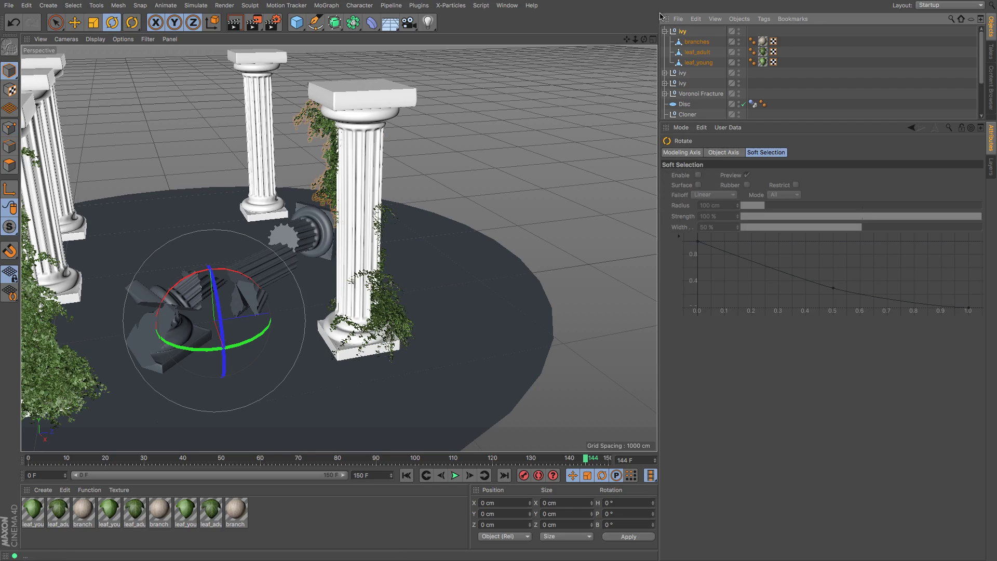
{"action": "mouse_move", "coordinate": [644, 39]}
{"action": "left_mouse_down"}
{"action": "mouse_move", "coordinate": [571, 49]}
{"action": "mouse_move", "coordinate": [644, 43]}
{"action": "left_mouse_up"}
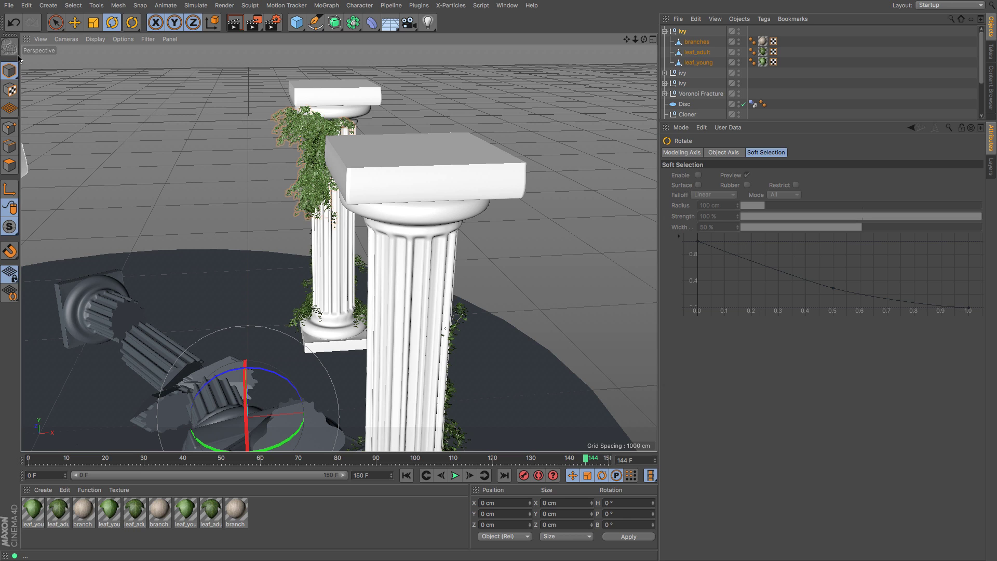
{"action": "left_click", "coordinate": [75, 22]}
{"action": "left_click_drag", "start_coordinate": [215, 170], "coordinate": [216, 179]}
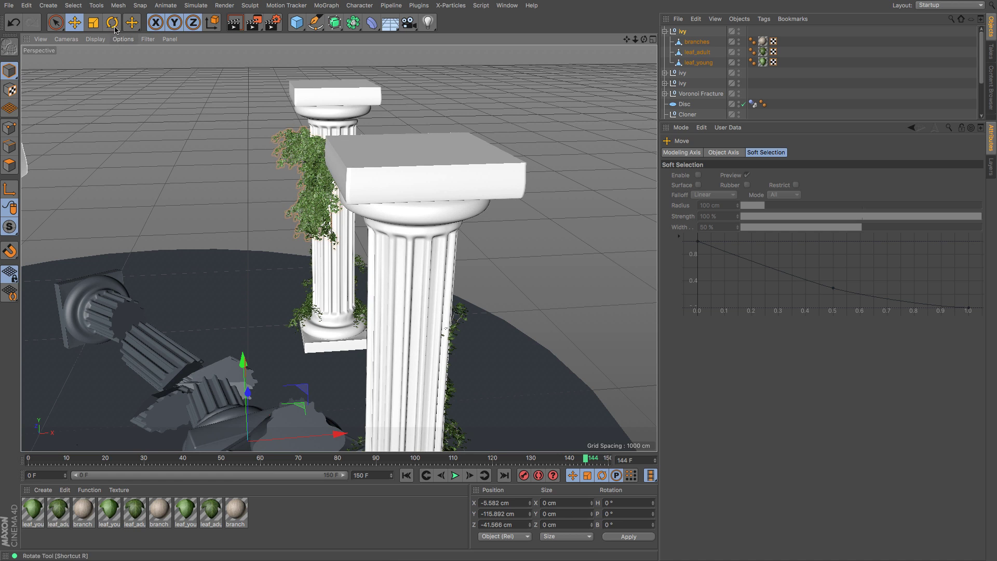
With the Rotate tool active, select the whole ivy group including its branches and leaves.
{"action": "left_click", "coordinate": [694, 43]}
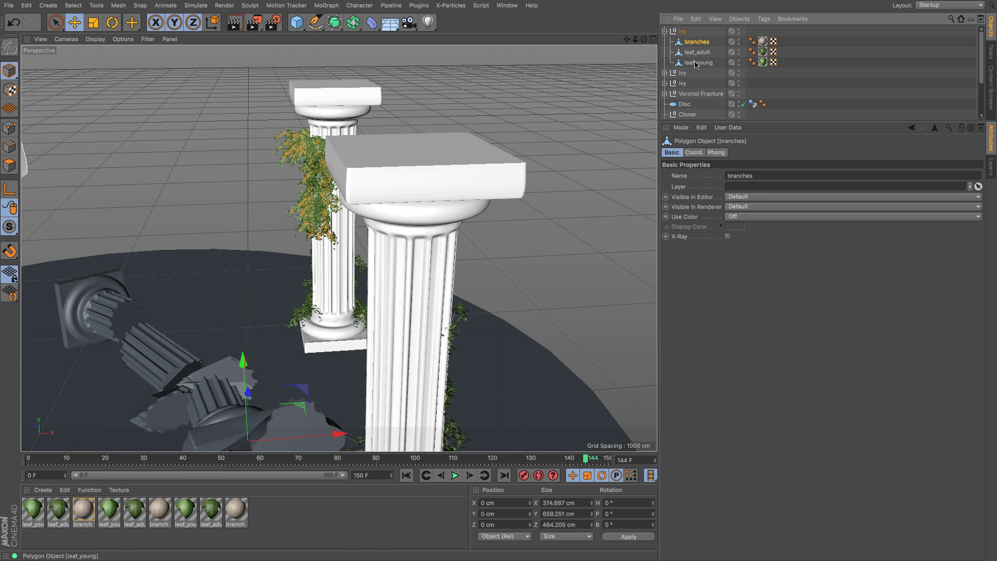
{"action": "left_click", "coordinate": [697, 63]}
{"action": "scroll", "coordinate": [366, 410], "scroll_direction": "down", "scroll_amount": 5}
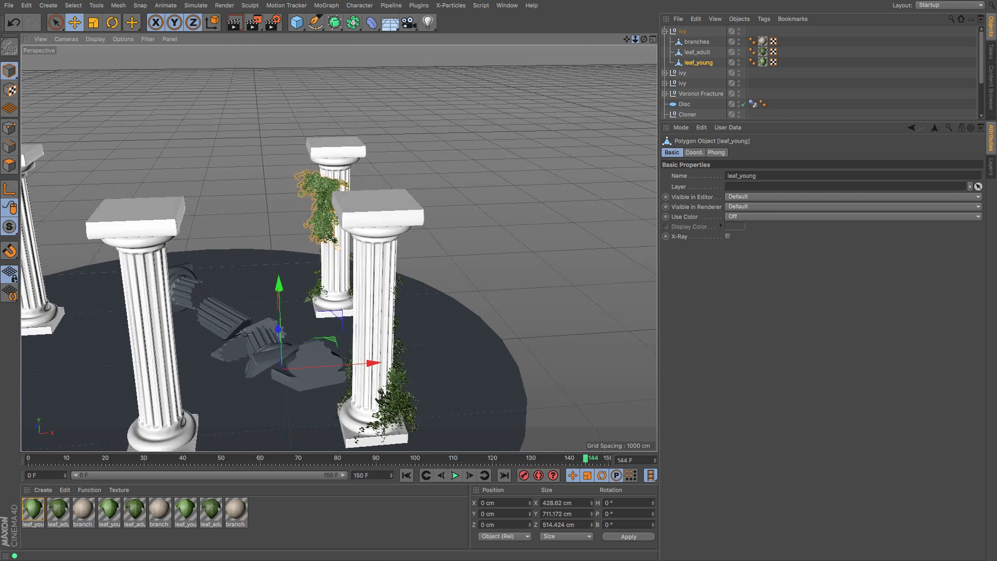
{"action": "key", "text": "r"}
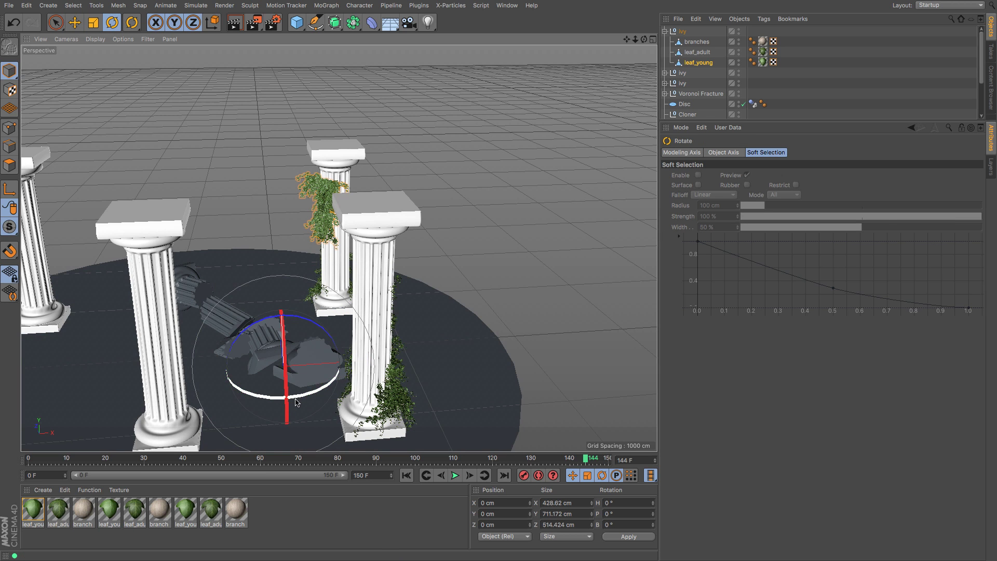
{"action": "left_click", "coordinate": [377, 357]}
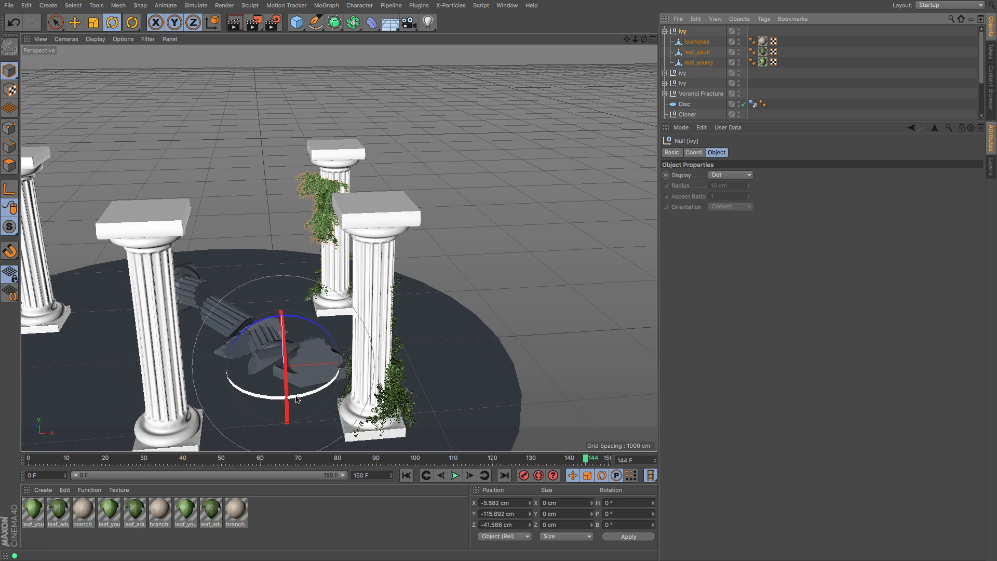
Rotate the ivy group to H 58° and slide it toward another column in Top view.
{"action": "left_click_drag", "start_coordinate": [338, 373], "coordinate": [363, 380]}
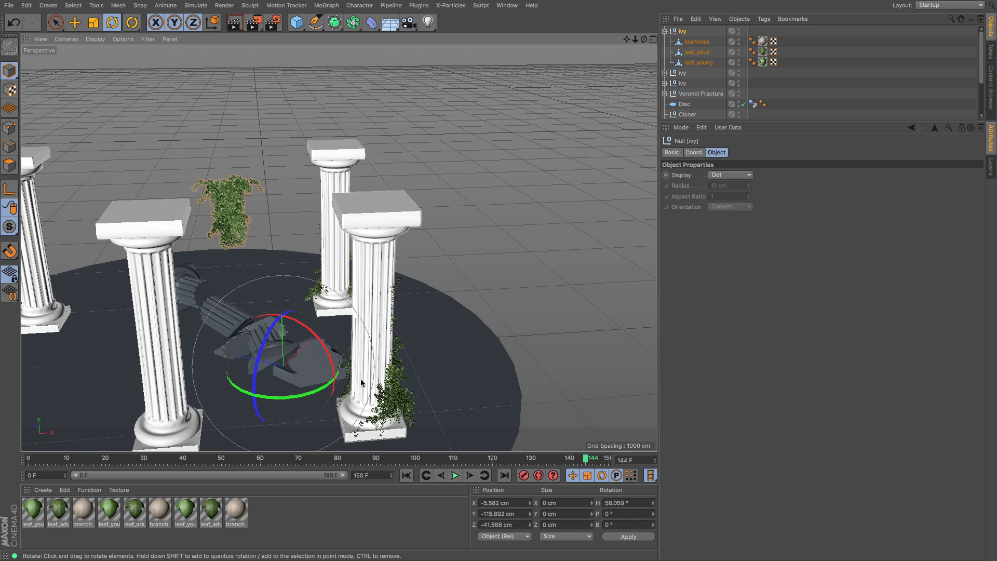
{"action": "key", "text": "F2"}
{"action": "key", "text": "e"}
{"action": "left_click_drag", "start_coordinate": [372, 232], "coordinate": [574, 275]}
{"action": "key", "text": "F1"}
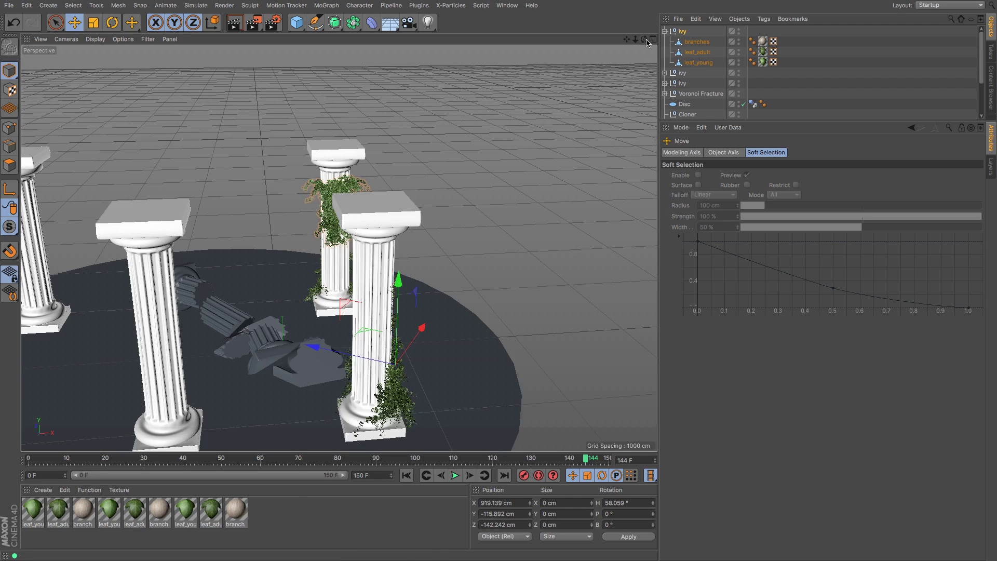
Fit the ivy around the back-right column, ending at X 862.76, Y 25.203, Z -100.858 cm.
{"action": "left_click_drag", "start_coordinate": [645, 40], "coordinate": [545, 47]}
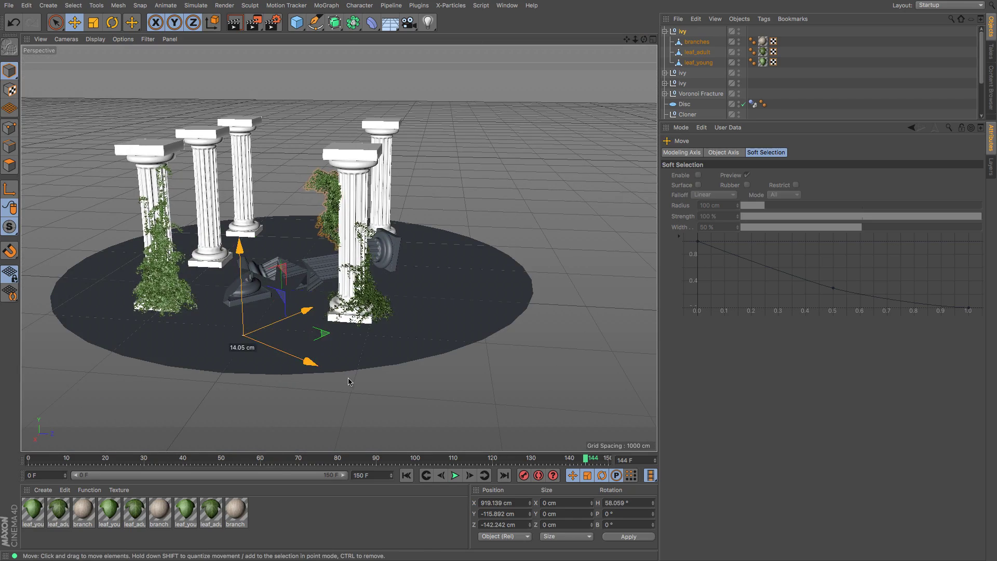
{"action": "left_click_drag", "start_coordinate": [348, 381], "coordinate": [347, 373]}
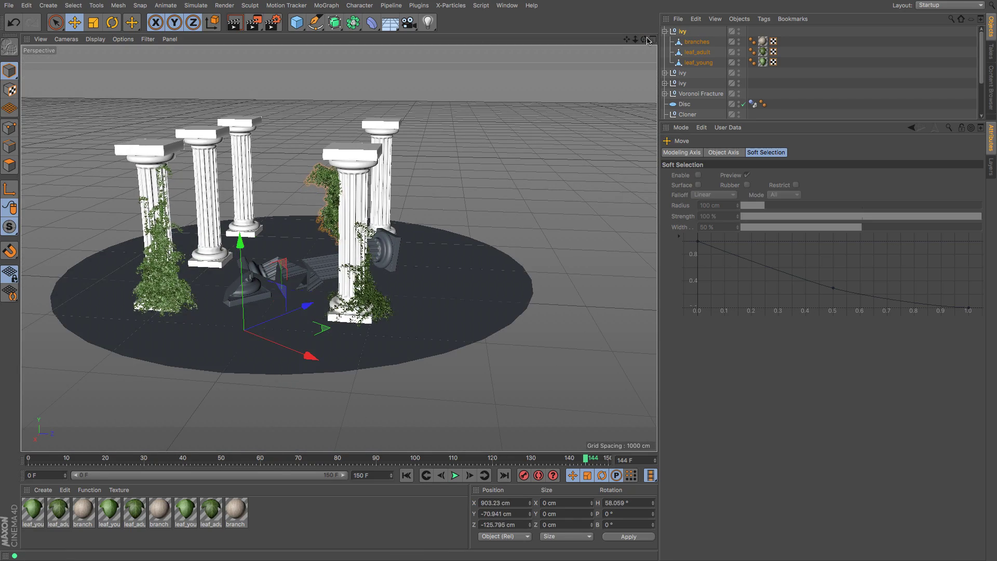
{"action": "left_click_drag", "start_coordinate": [647, 39], "coordinate": [469, 94]}
{"action": "left_click_drag", "start_coordinate": [635, 40], "coordinate": [670, 47]}
{"action": "left_click_drag", "start_coordinate": [339, 248], "coordinate": [631, 42]}
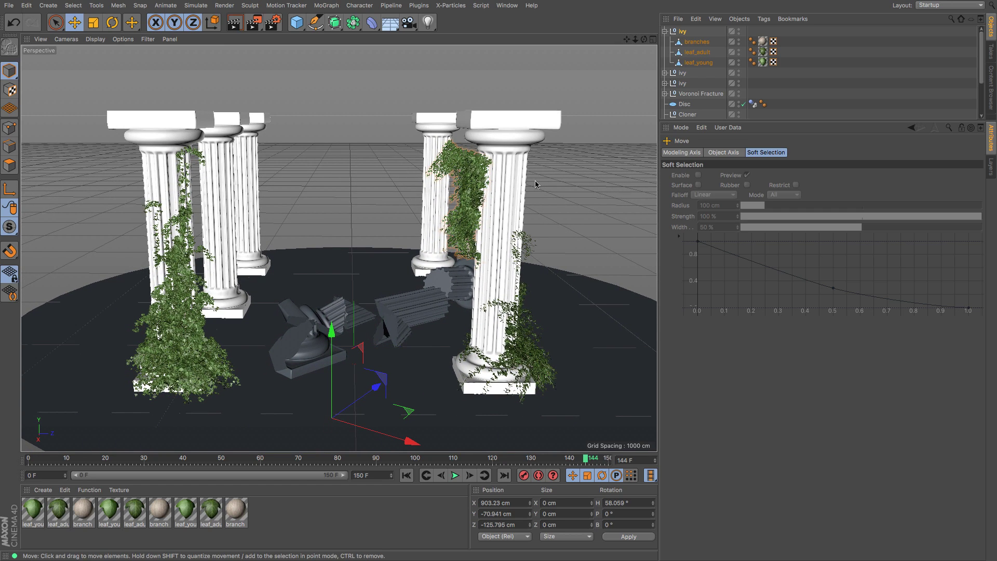
{"action": "left_click_drag", "start_coordinate": [520, 186], "coordinate": [527, 160]}
{"action": "left_click_drag", "start_coordinate": [578, 97], "coordinate": [577, 98]}
Collapse the ivy hierarchy, select the Voronoi Fracture fragments, and switch to the Ivy Grower tool.
{"action": "left_click", "coordinate": [664, 31]}
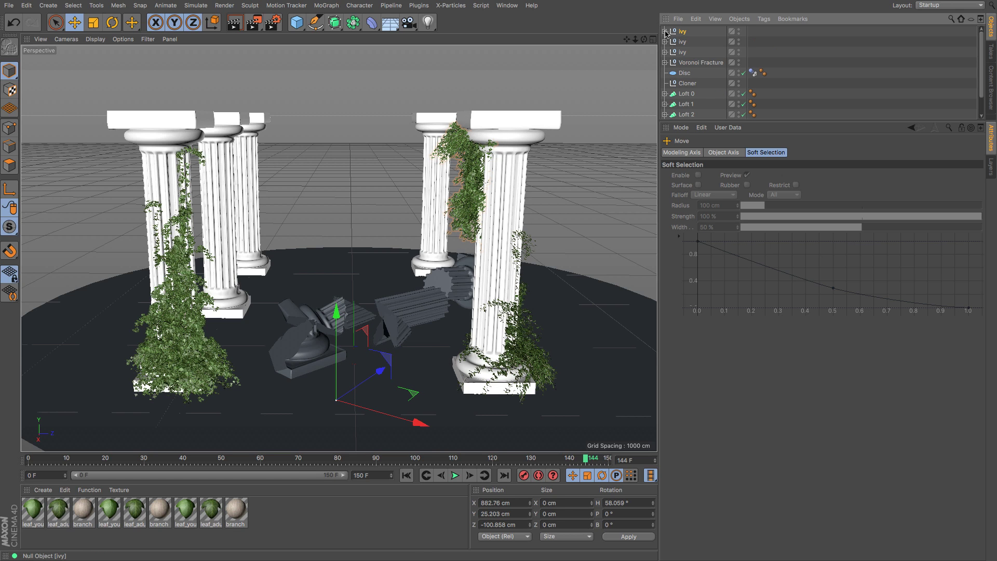
{"action": "left_click", "coordinate": [693, 66]}
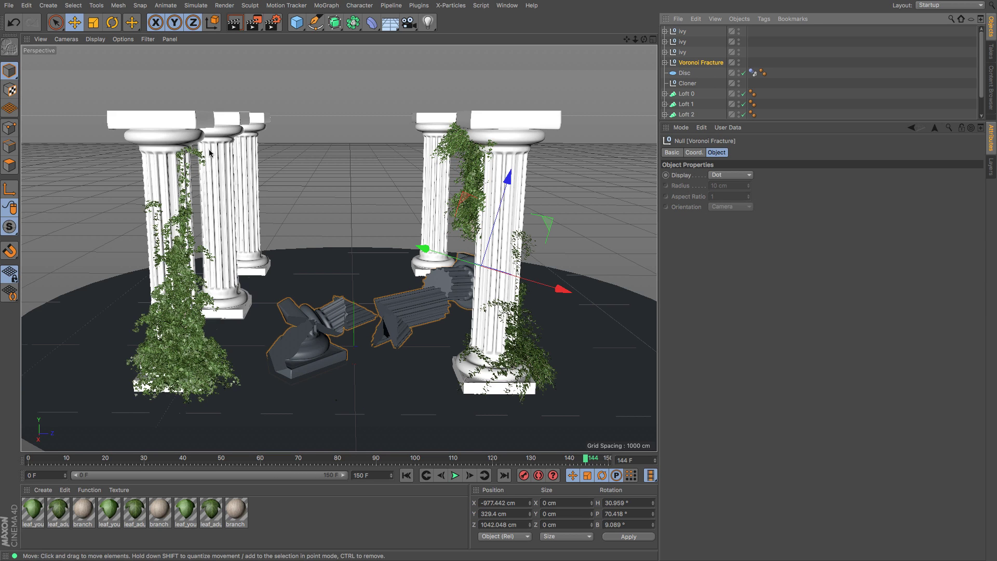
{"action": "left_click_drag", "start_coordinate": [132, 23], "coordinate": [150, 31]}
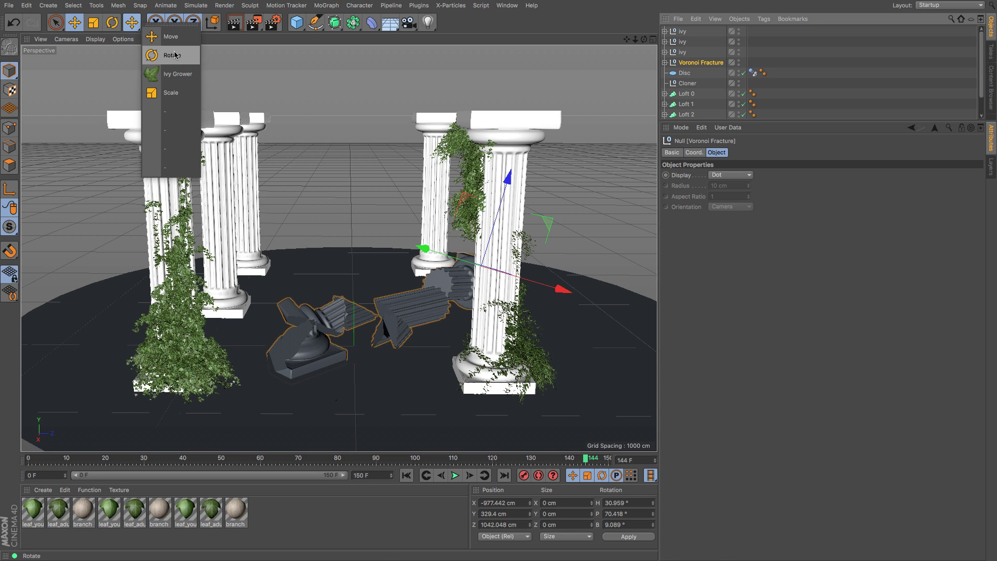
{"action": "left_click", "coordinate": [171, 74]}
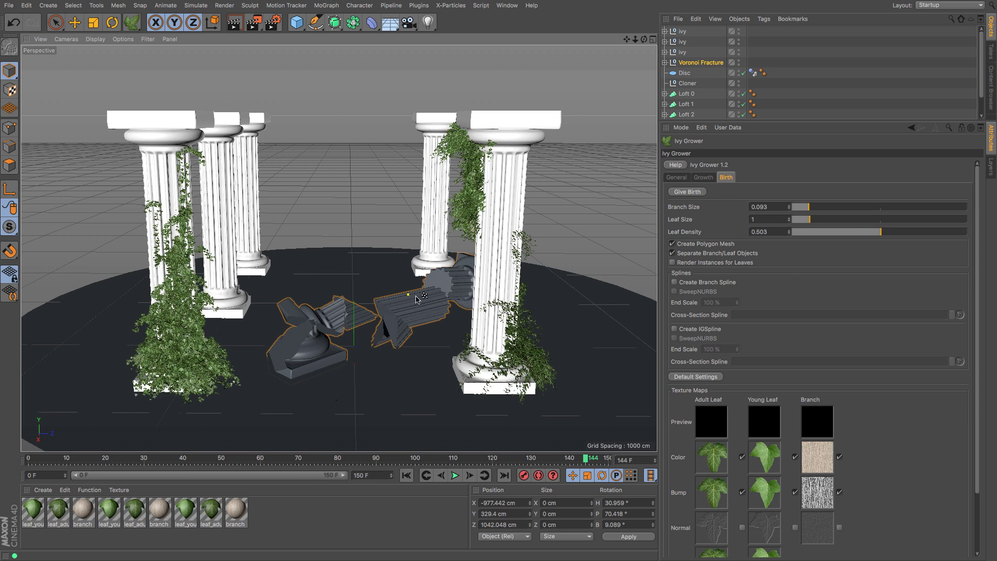
Grow 152 ivy branches across the fallen column fragments, then stop the growth.
{"action": "left_click", "coordinate": [704, 178]}
{"action": "left_click", "coordinate": [701, 193]}
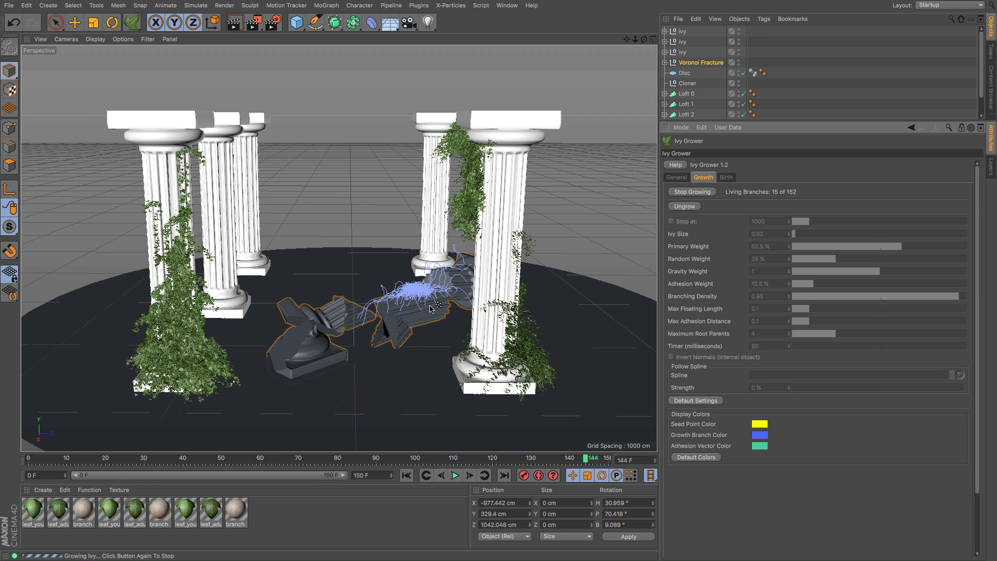
{"action": "mouse_move", "coordinate": [644, 39]}
{"action": "left_mouse_down"}
{"action": "mouse_move", "coordinate": [608, 135]}
{"action": "mouse_move", "coordinate": [645, 45]}
{"action": "mouse_move", "coordinate": [628, 57]}
{"action": "mouse_move", "coordinate": [644, 40]}
{"action": "mouse_move", "coordinate": [631, 67]}
{"action": "mouse_move", "coordinate": [640, 46]}
{"action": "mouse_move", "coordinate": [628, 45]}
{"action": "mouse_move", "coordinate": [645, 42]}
{"action": "left_mouse_up"}
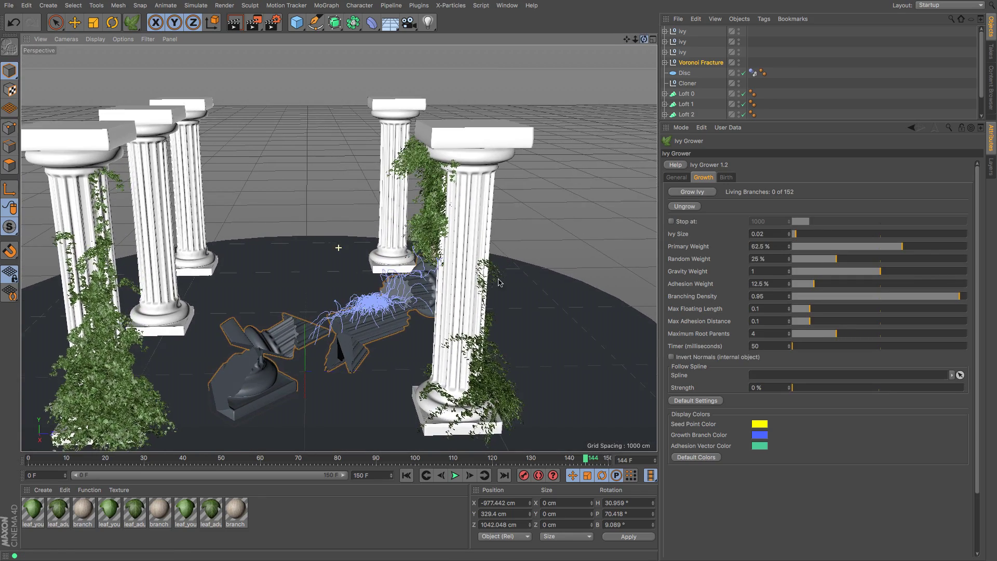
Generate the fragments' leafy ivy mesh, then regenerate it at Leaf Density 0.205.
{"action": "left_click", "coordinate": [725, 177]}
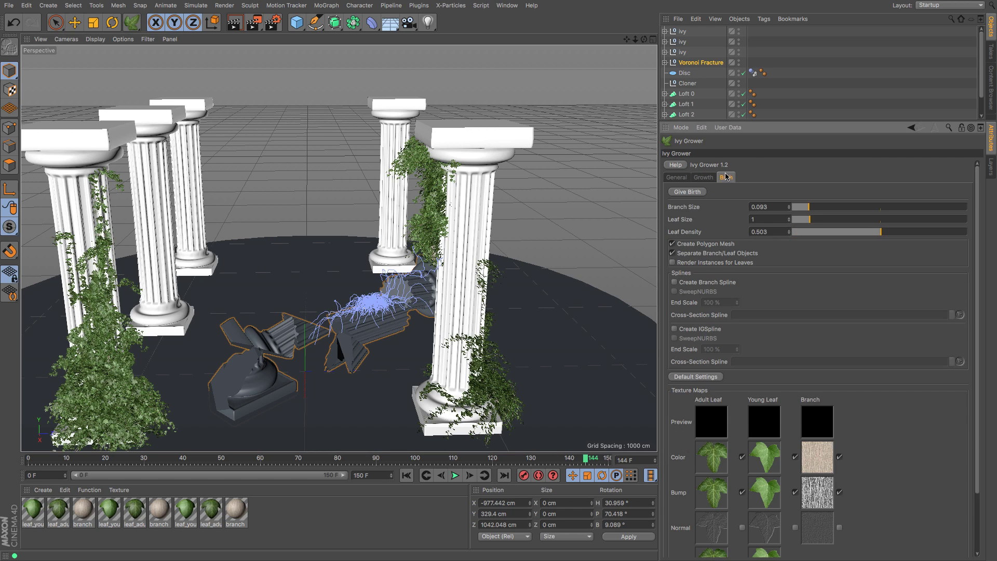
{"action": "left_click", "coordinate": [687, 192]}
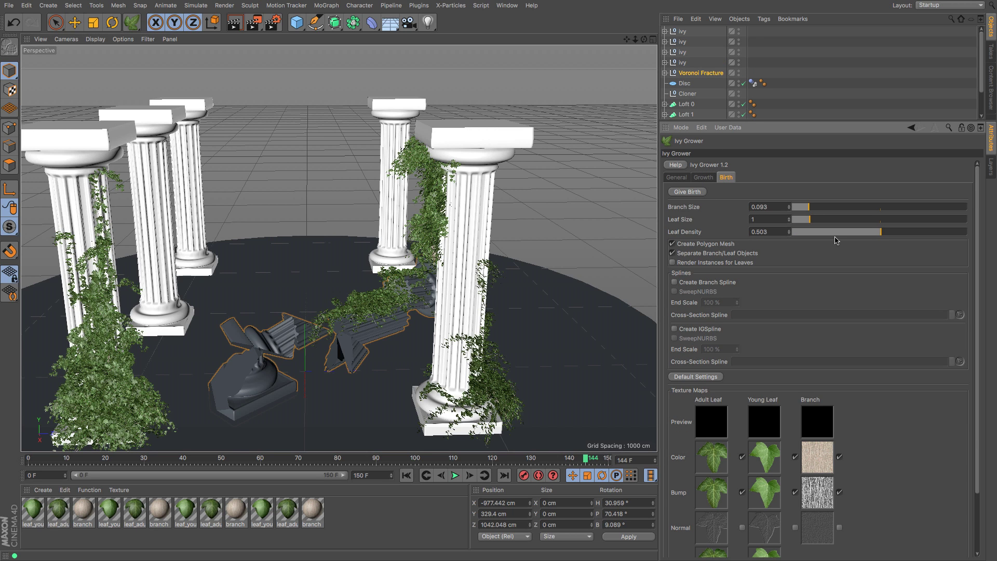
{"action": "left_click", "coordinate": [684, 192]}
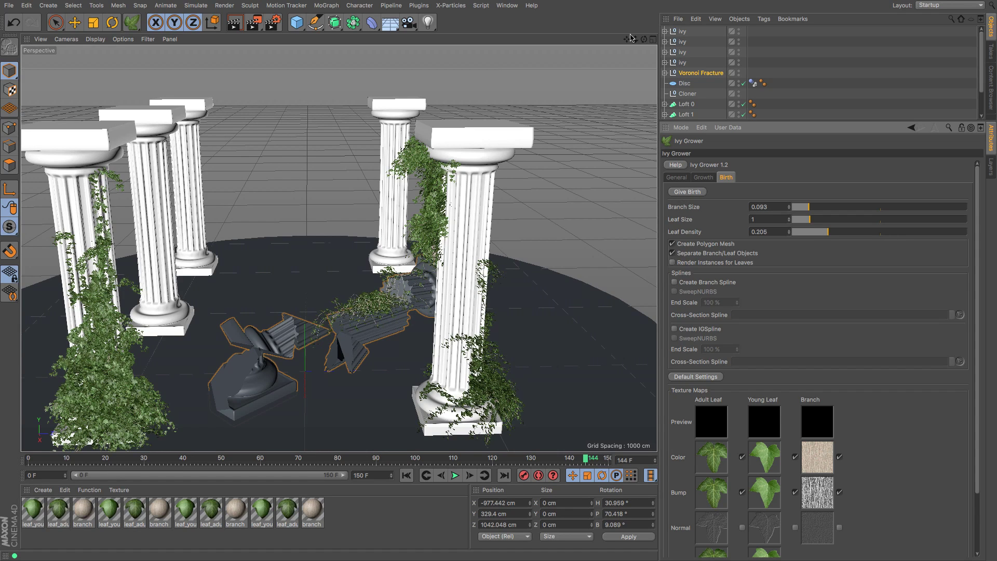
{"action": "mouse_move", "coordinate": [631, 37]}
{"action": "left_mouse_down"}
{"action": "mouse_move", "coordinate": [661, 48]}
{"action": "mouse_move", "coordinate": [638, 42]}
{"action": "left_mouse_up"}
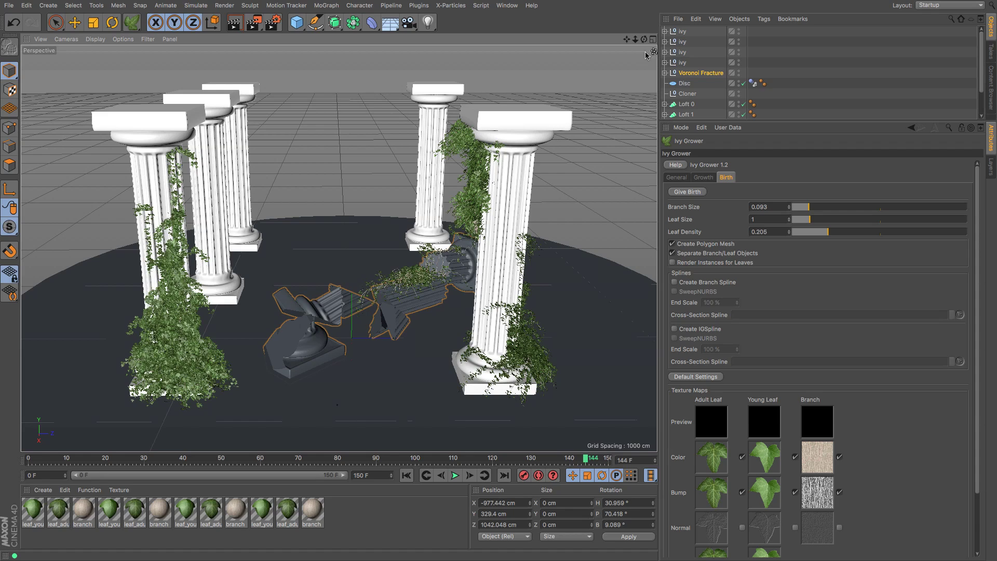
Grow ivy up the Loft 0 column and build its leafy mesh.
{"action": "left_click_drag", "start_coordinate": [643, 40], "coordinate": [643, 43]}
{"action": "left_click", "coordinate": [688, 104]}
{"action": "left_click", "coordinate": [703, 177]}
{"action": "left_click", "coordinate": [692, 191]}
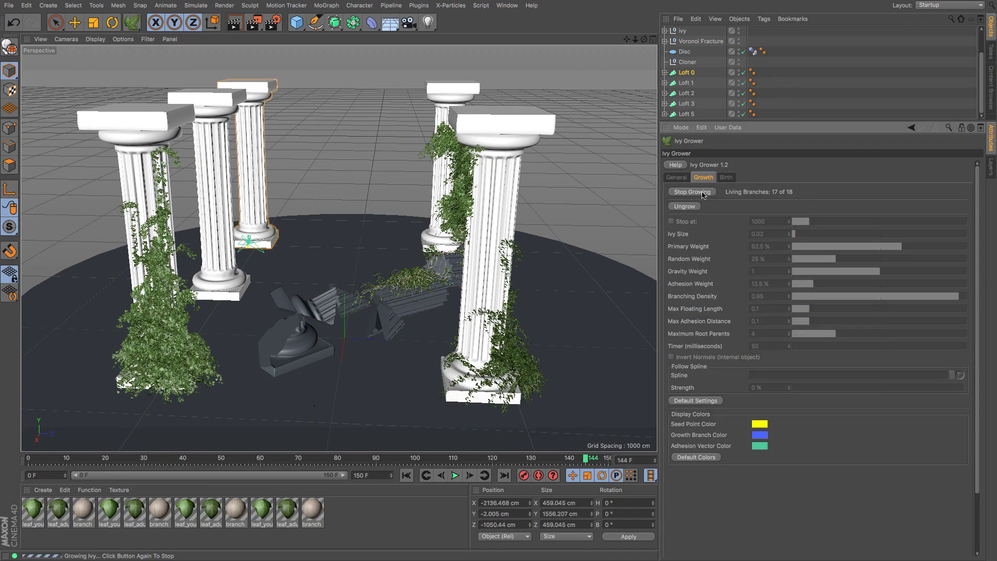
{"action": "left_click", "coordinate": [692, 191]}
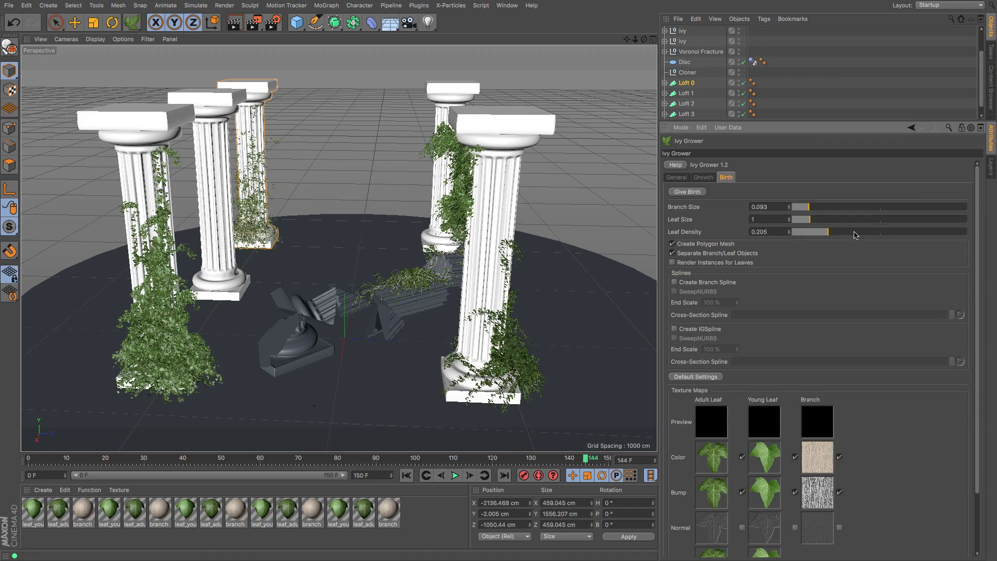
Grow ivy on the Loft 1 column and prepare its mesh generation.
{"action": "left_click_drag", "start_coordinate": [644, 40], "coordinate": [648, 42]}
{"action": "left_click", "coordinate": [684, 94]}
{"action": "left_click", "coordinate": [911, 127]}
{"action": "left_click", "coordinate": [692, 192]}
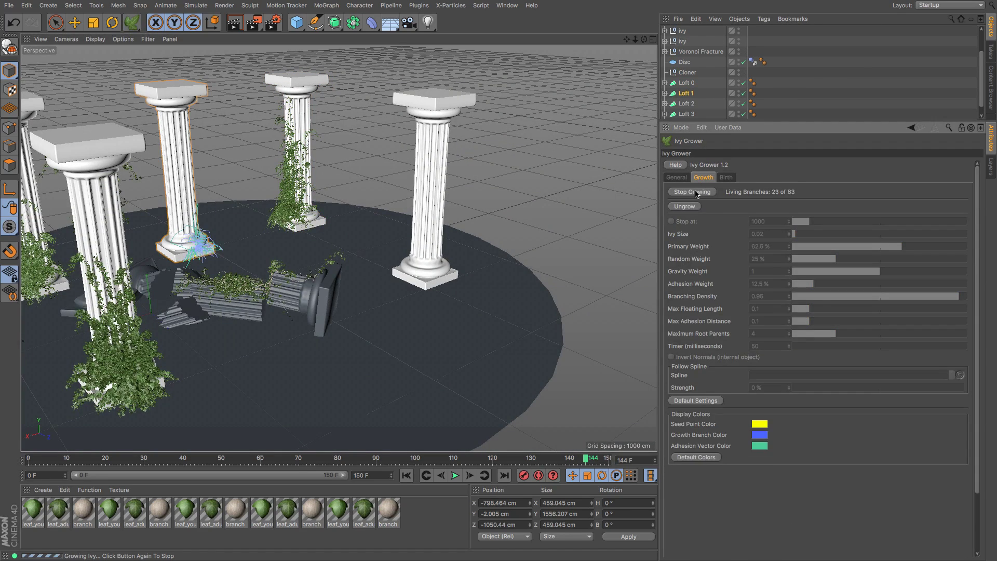
{"action": "left_click", "coordinate": [725, 178]}
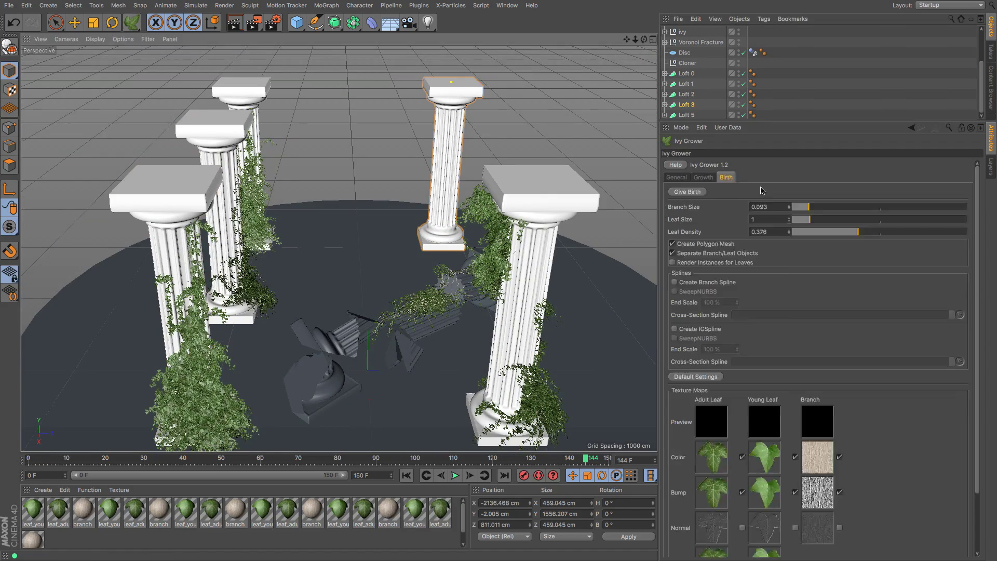
Grow ivy up the Loft 3 column and view the columns up close.
{"action": "left_click", "coordinate": [704, 177]}
{"action": "left_click", "coordinate": [692, 192]}
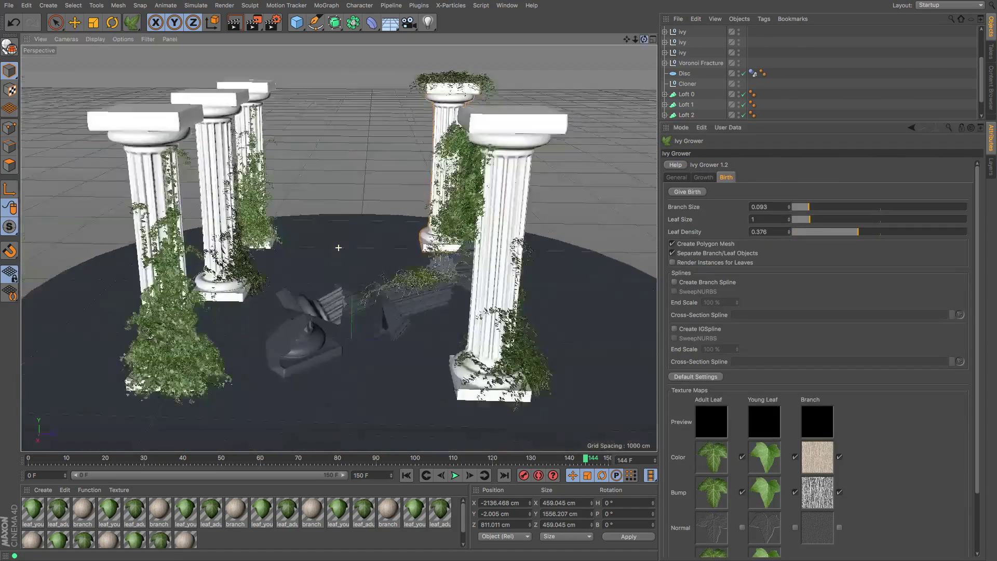
{"action": "left_click_drag", "start_coordinate": [312, 244], "coordinate": [339, 248], "text": "alt"}
{"action": "left_click_drag", "start_coordinate": [644, 41], "coordinate": [623, 43]}
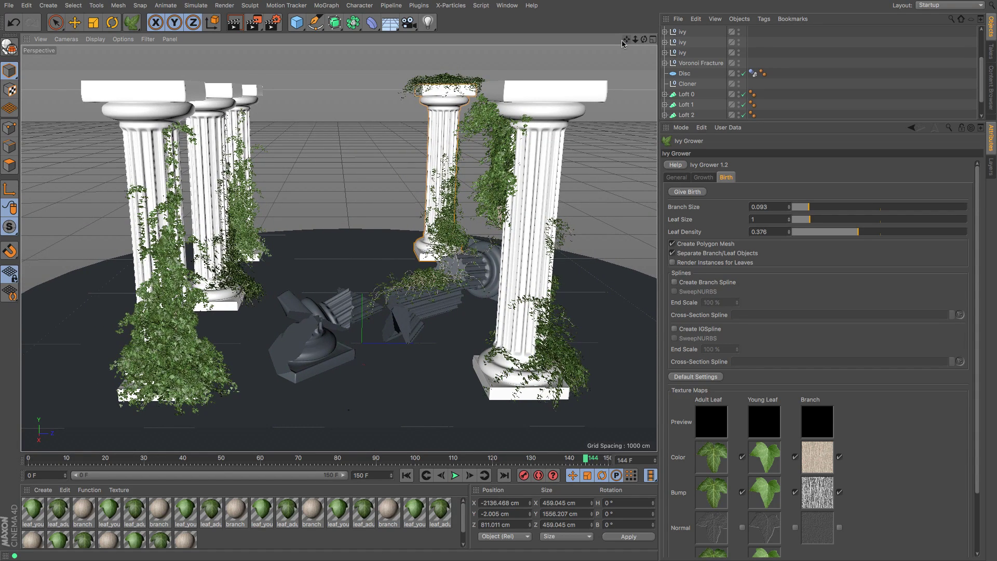